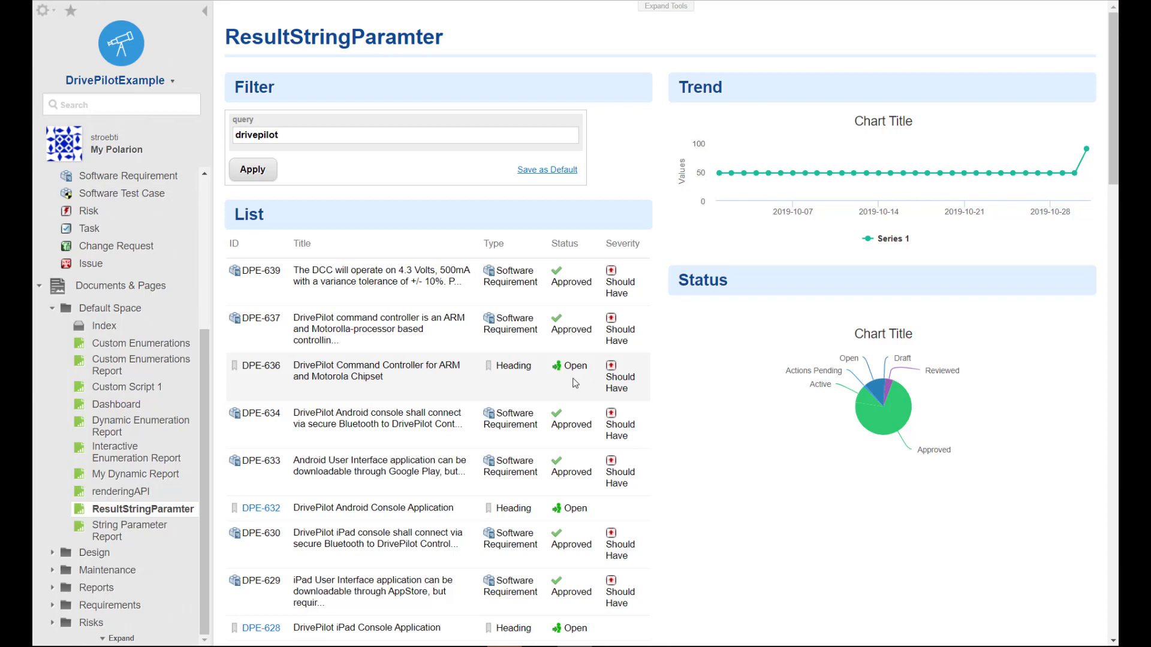
# Step: Extend the report query to 'drivepilot AND type:systemrequirement', apply it, and check the charts
pyautogui.click(303, 134)
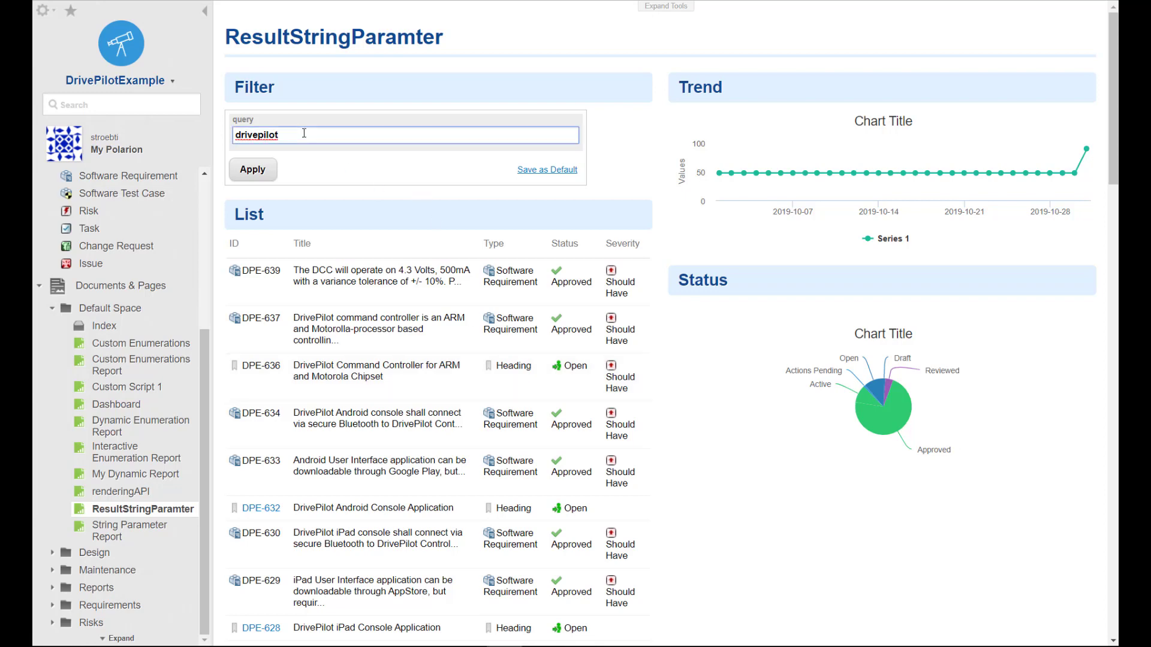
pyautogui.write('AND type:systemrequirement')
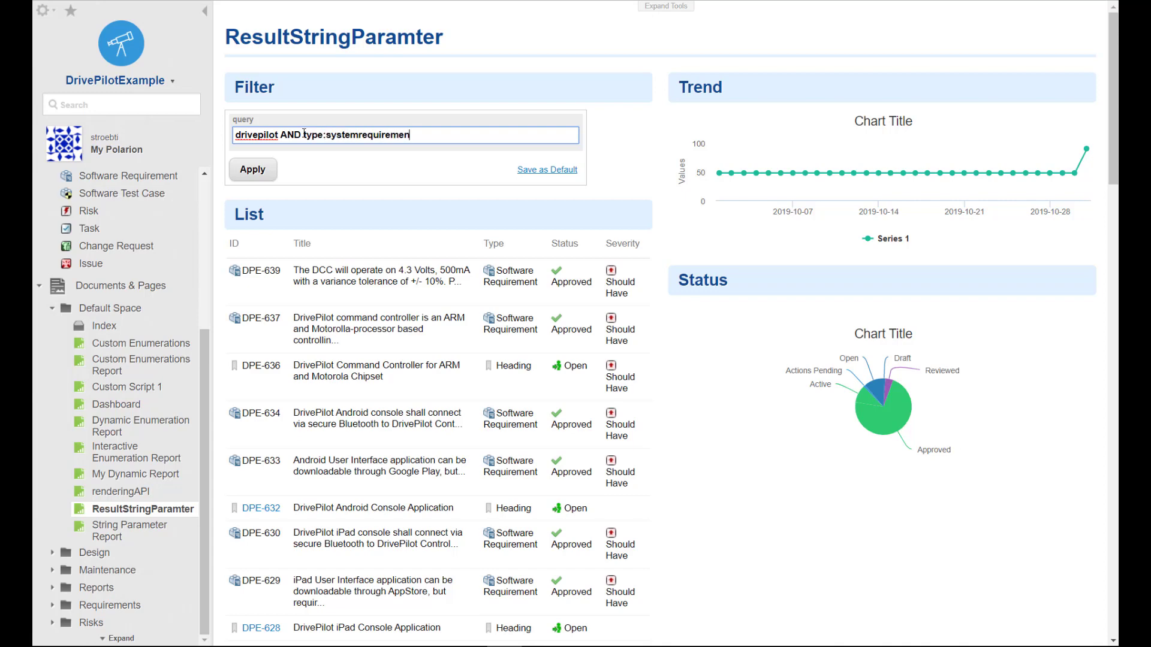
pyautogui.click(264, 172)
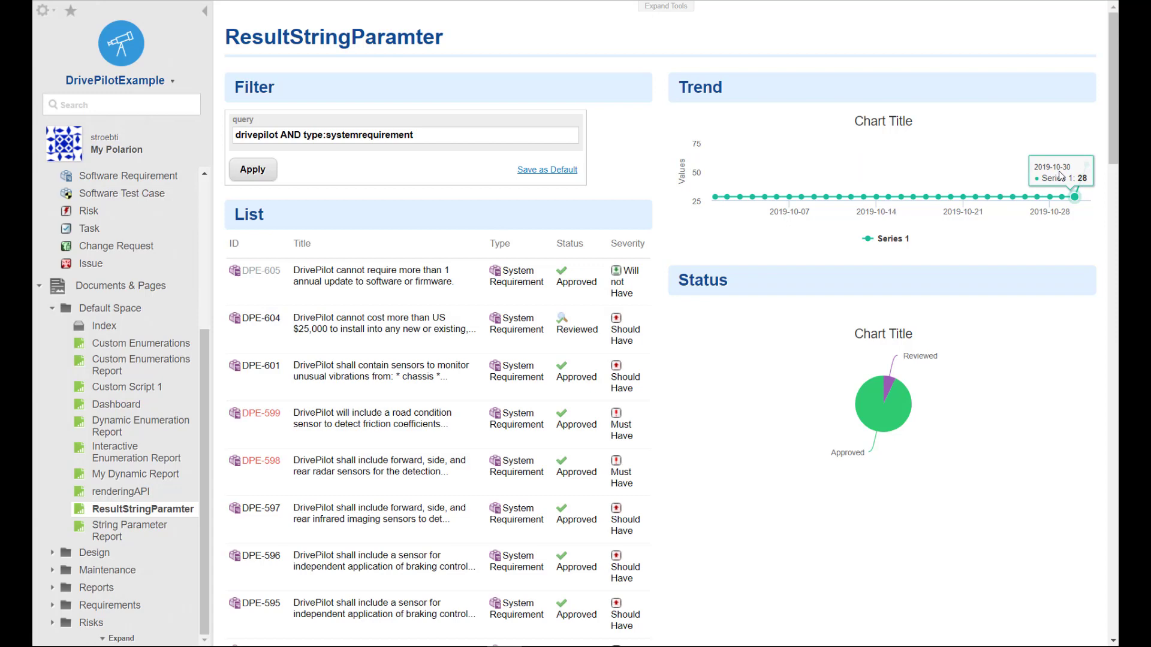
pyautogui.moveTo(876, 386)
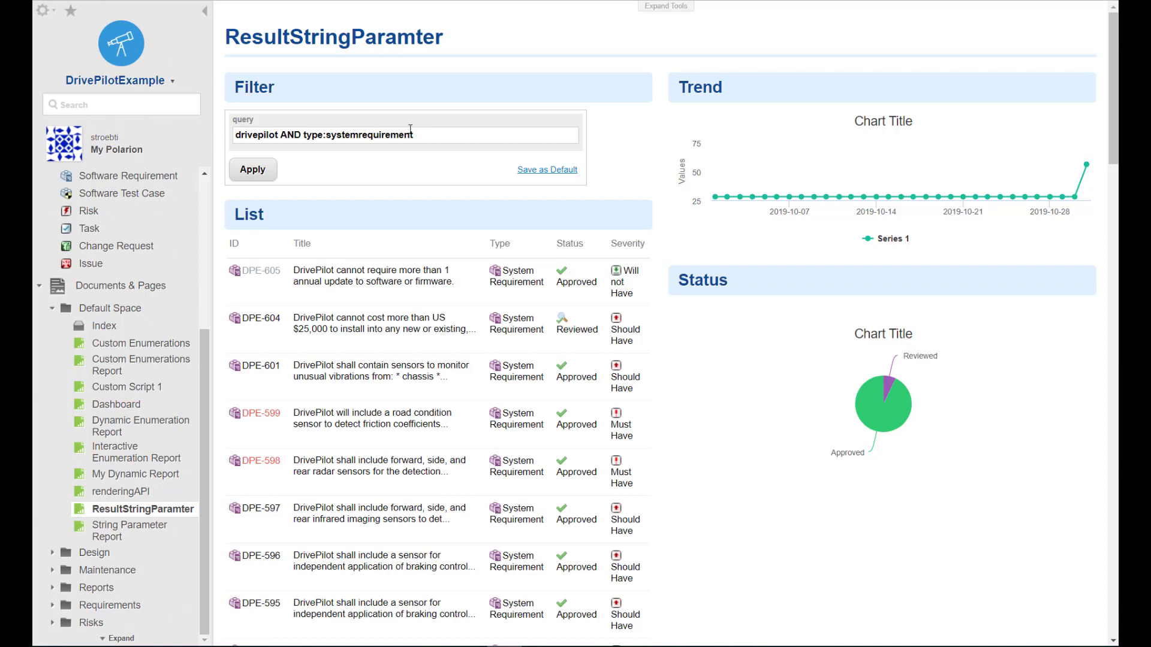
# Step: Open the String Parameter Report page in edit mode, with the caret under Filter
pyautogui.click(138, 531)
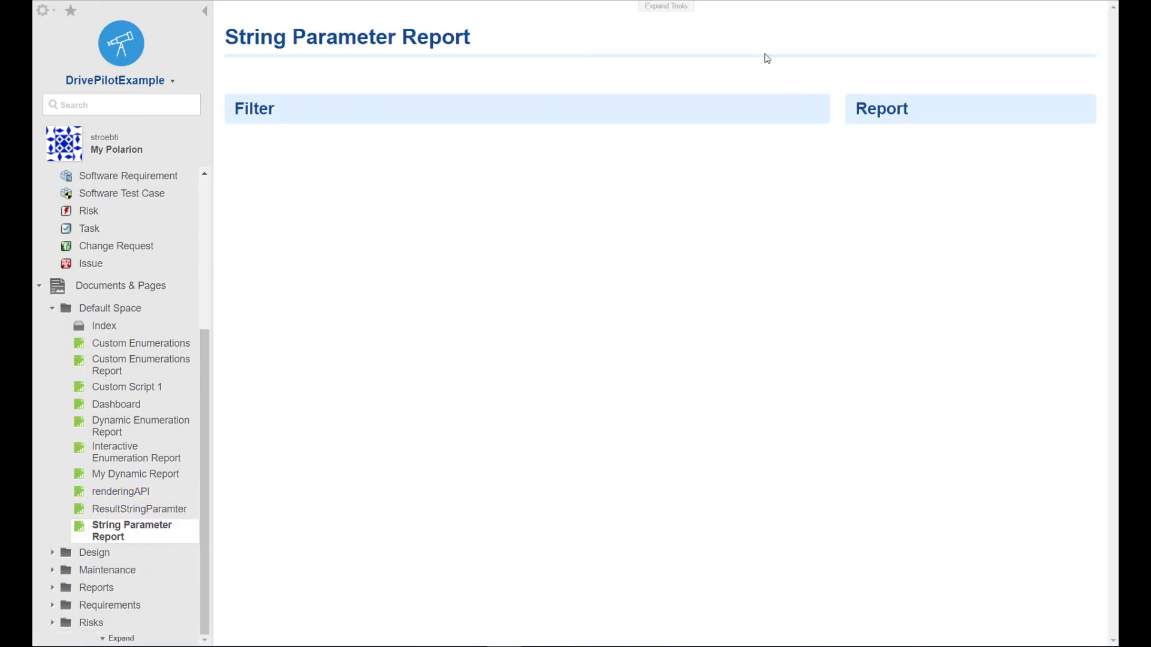
pyautogui.click(665, 10)
pyautogui.click(252, 17)
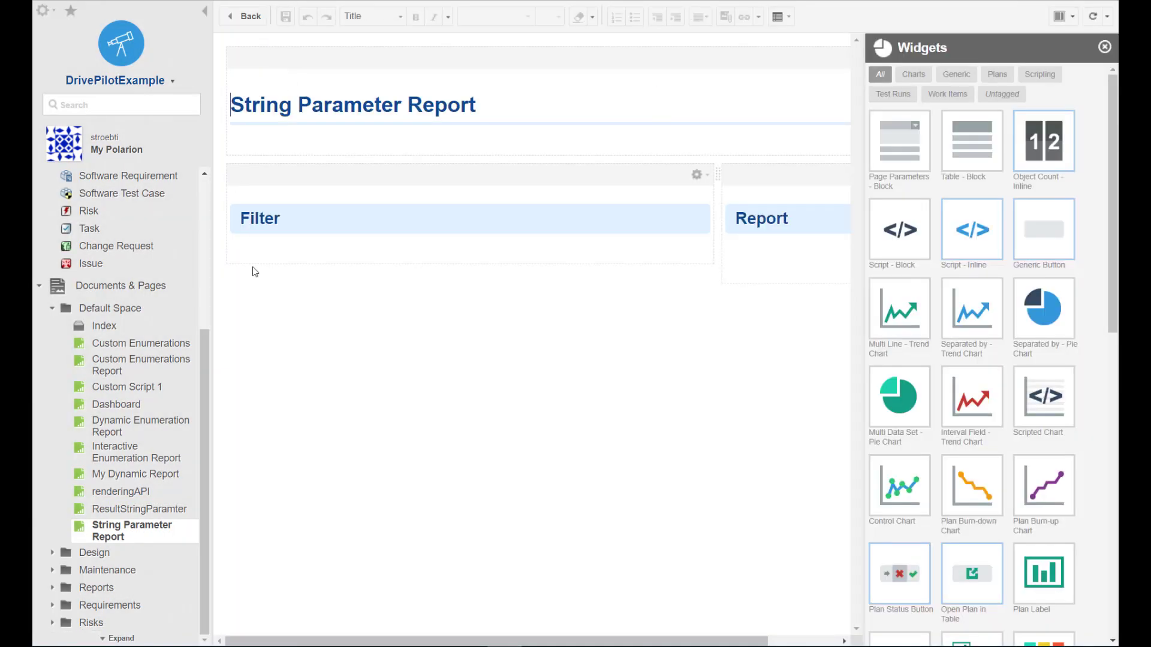
pyautogui.click(264, 254)
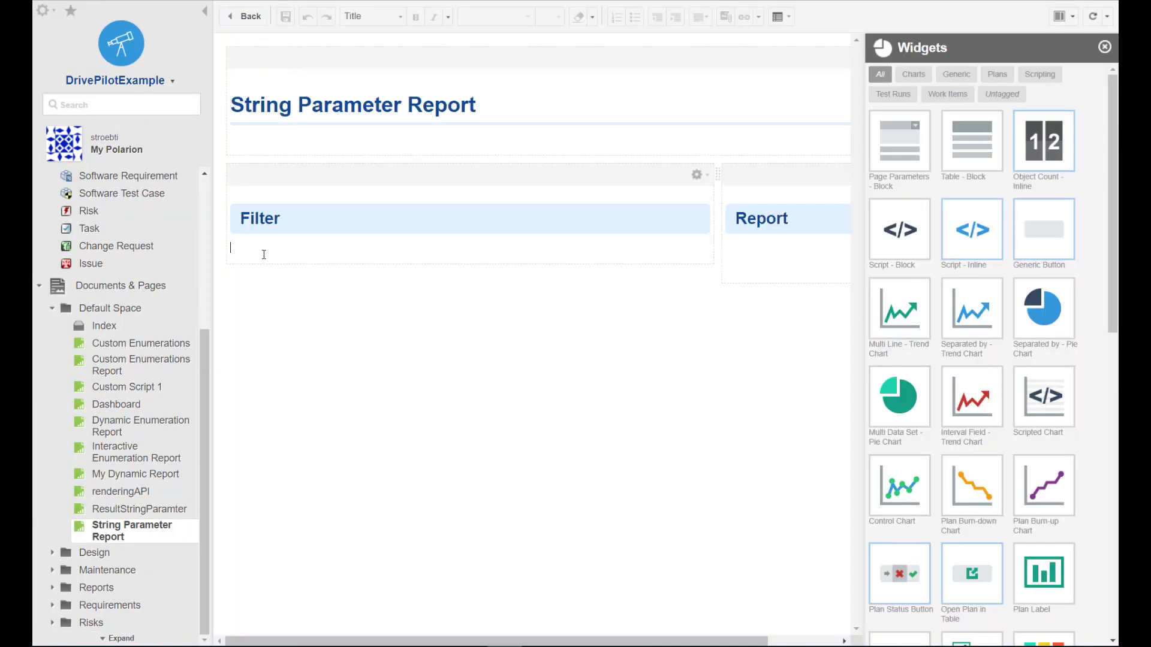
# Step: Add a String page parameter 'query' with default value drivepilot and apply it
pyautogui.click(1065, 16)
pyautogui.click(1017, 67)
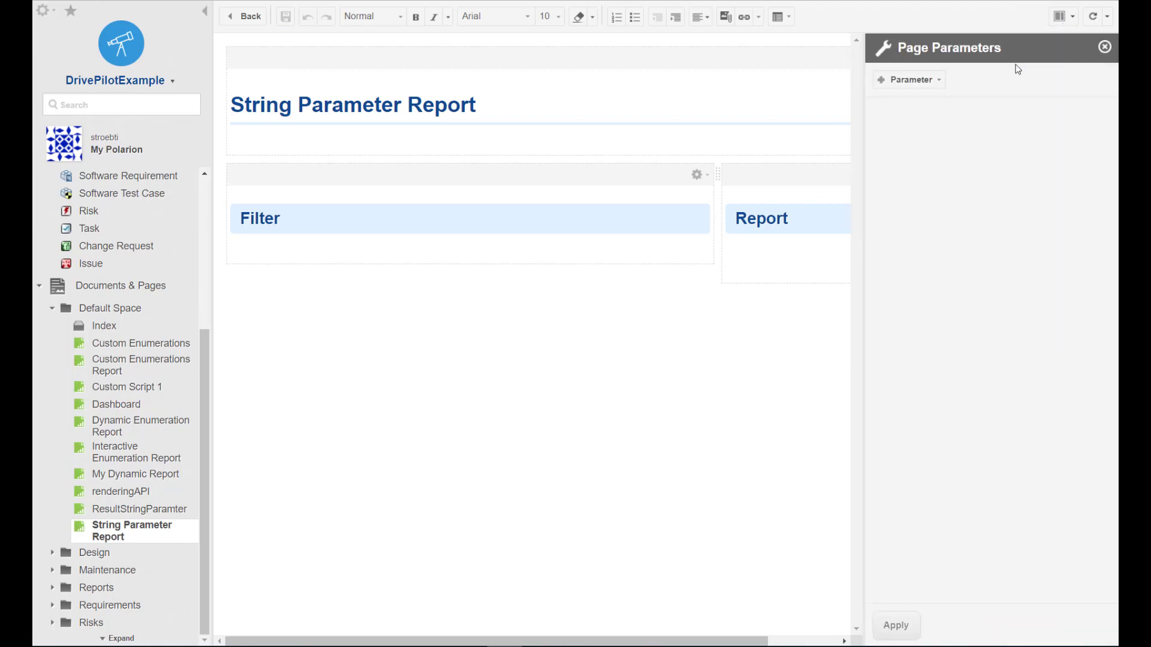
pyautogui.click(930, 84)
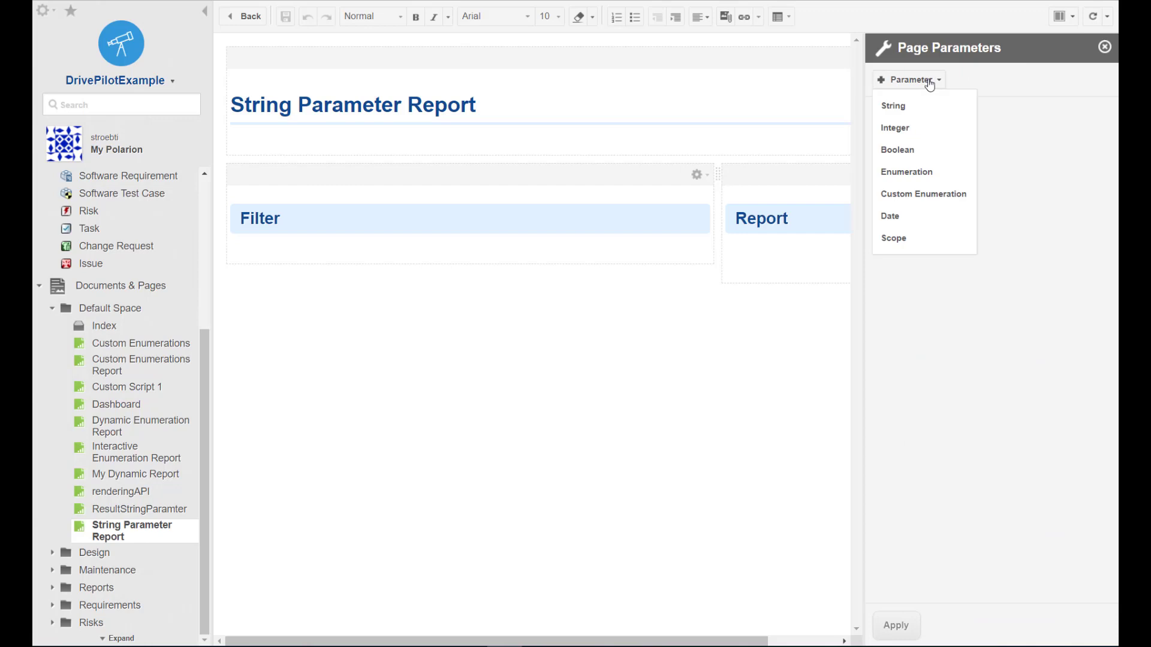
pyautogui.click(904, 109)
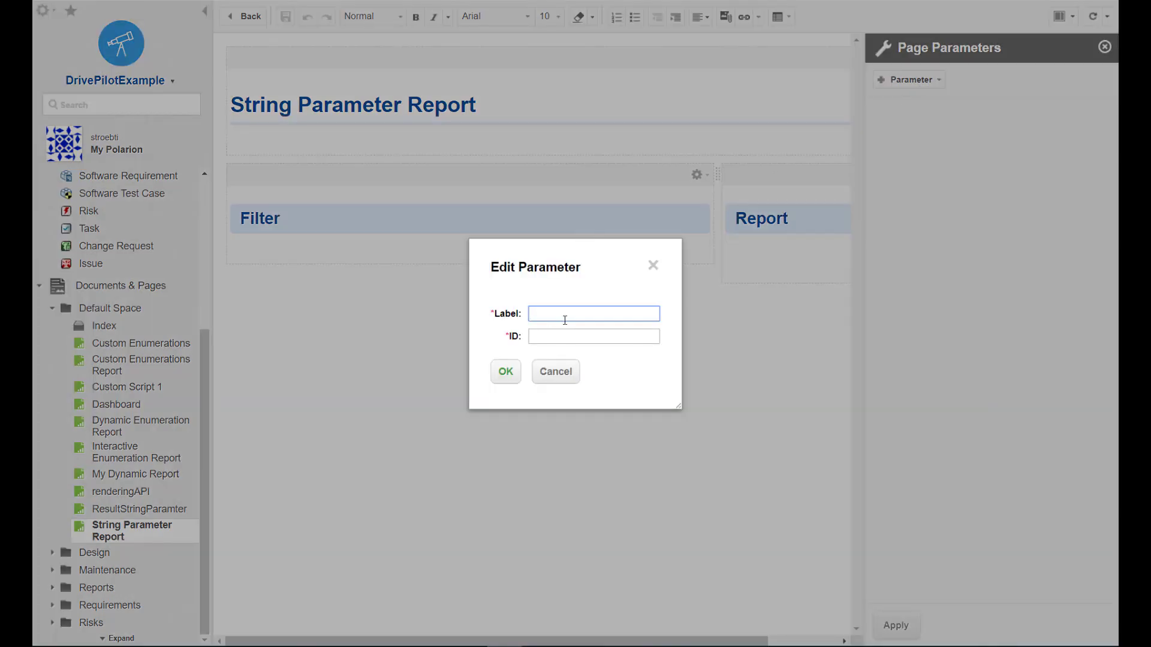
pyautogui.write('query')
pyautogui.click(504, 373)
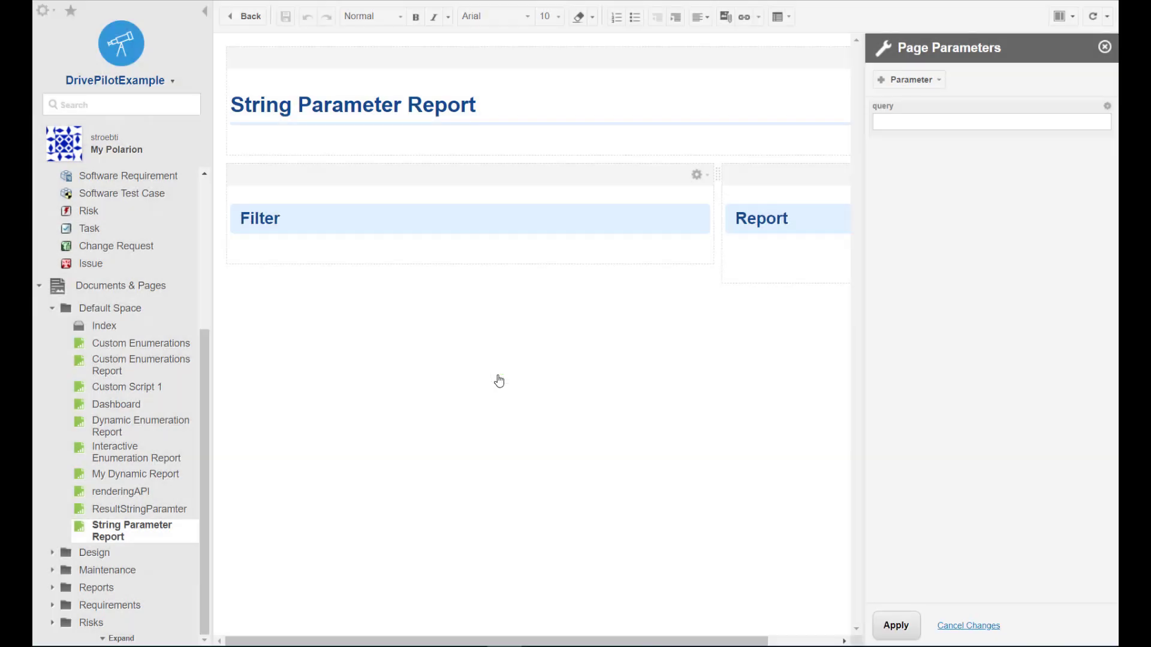
pyautogui.click(902, 122)
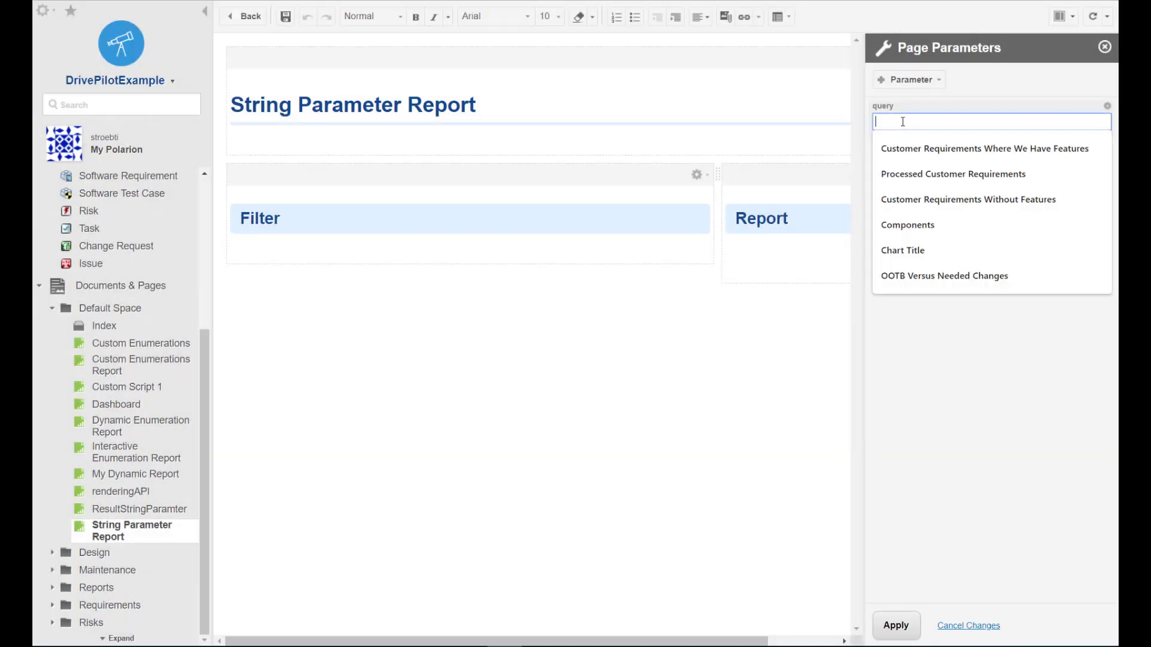
pyautogui.write('drivepilot')
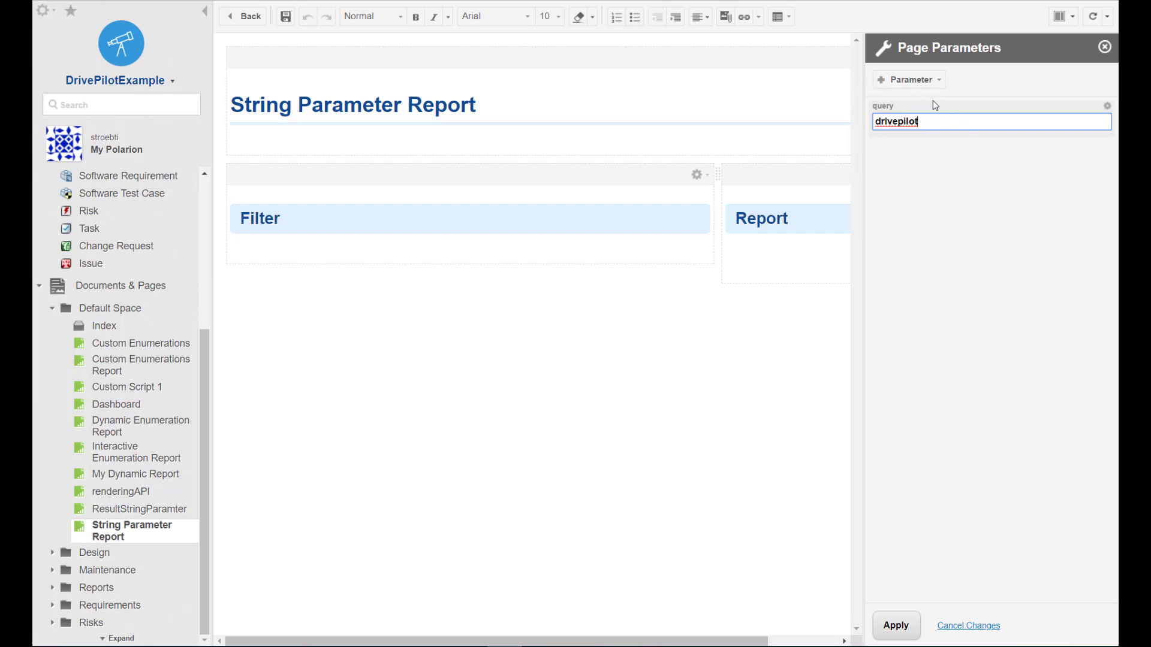
pyautogui.click(905, 627)
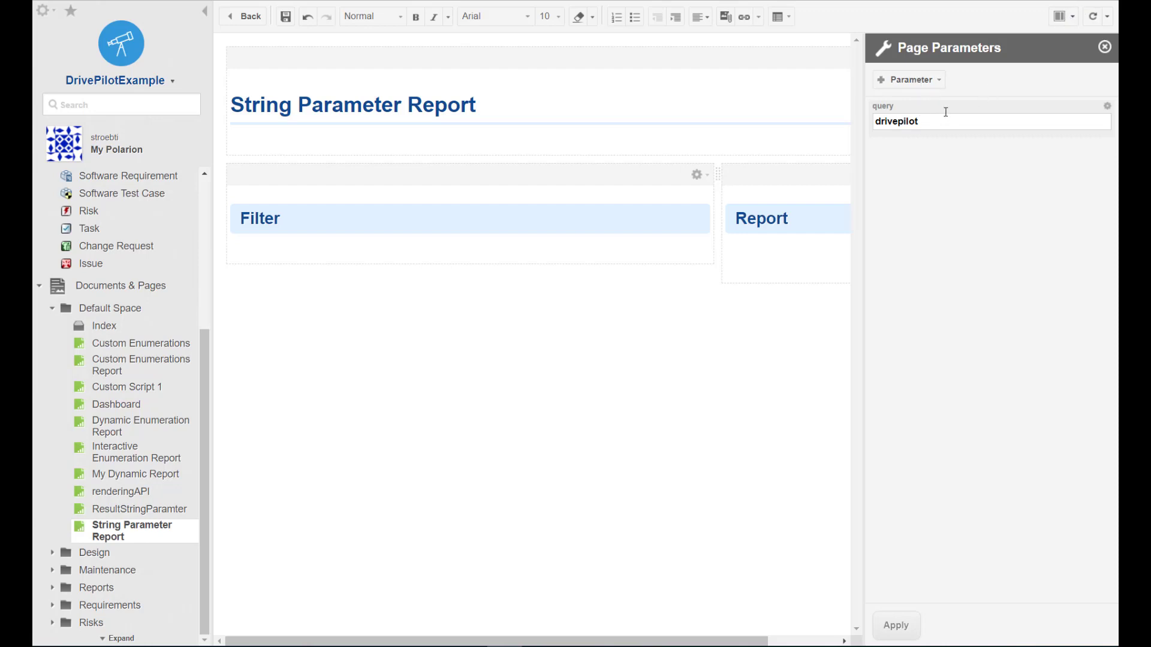
# Step: Insert a Page Parameters block under Filter showing the query parameter, removing the blank line
pyautogui.click(1071, 17)
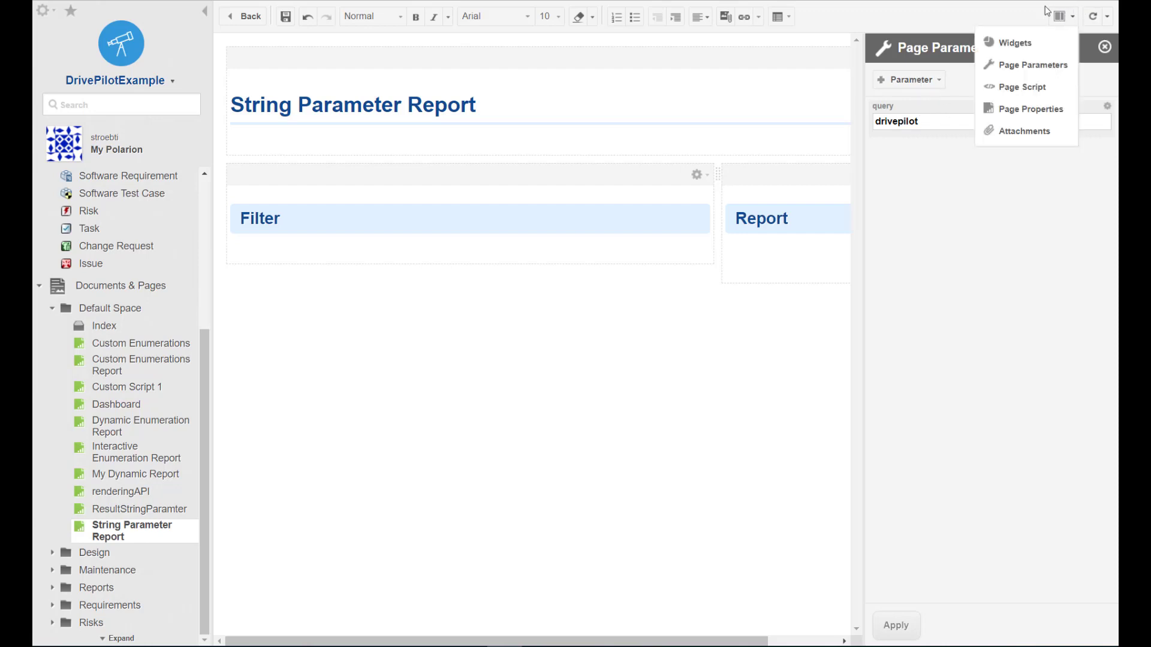
pyautogui.click(1012, 43)
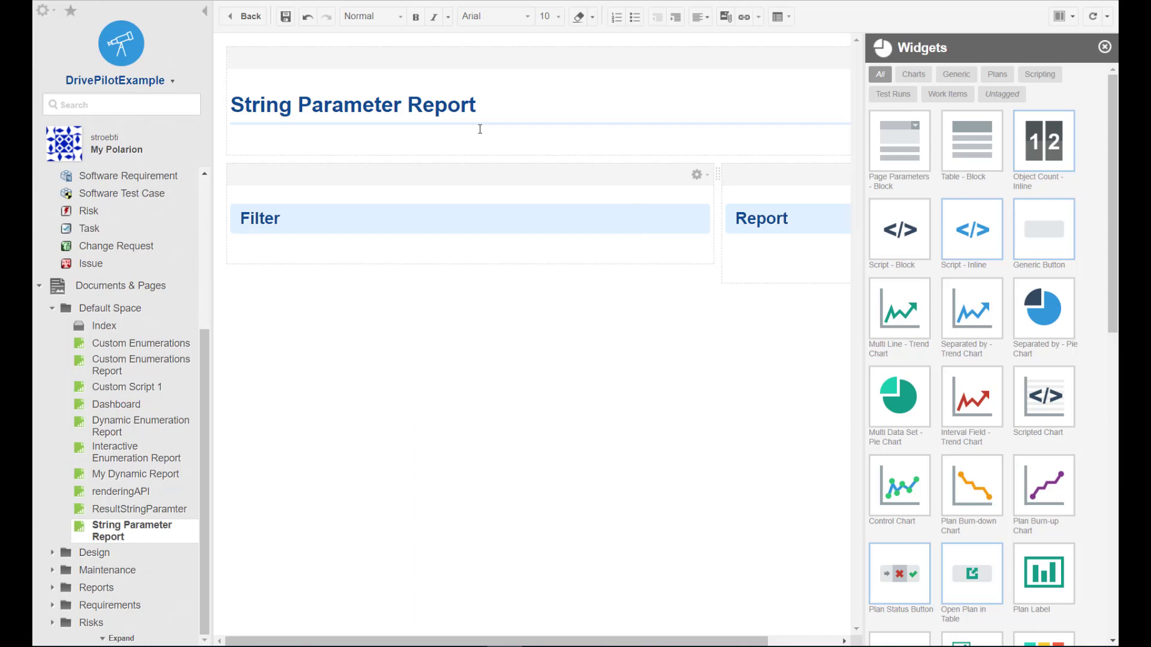
pyautogui.click(205, 10)
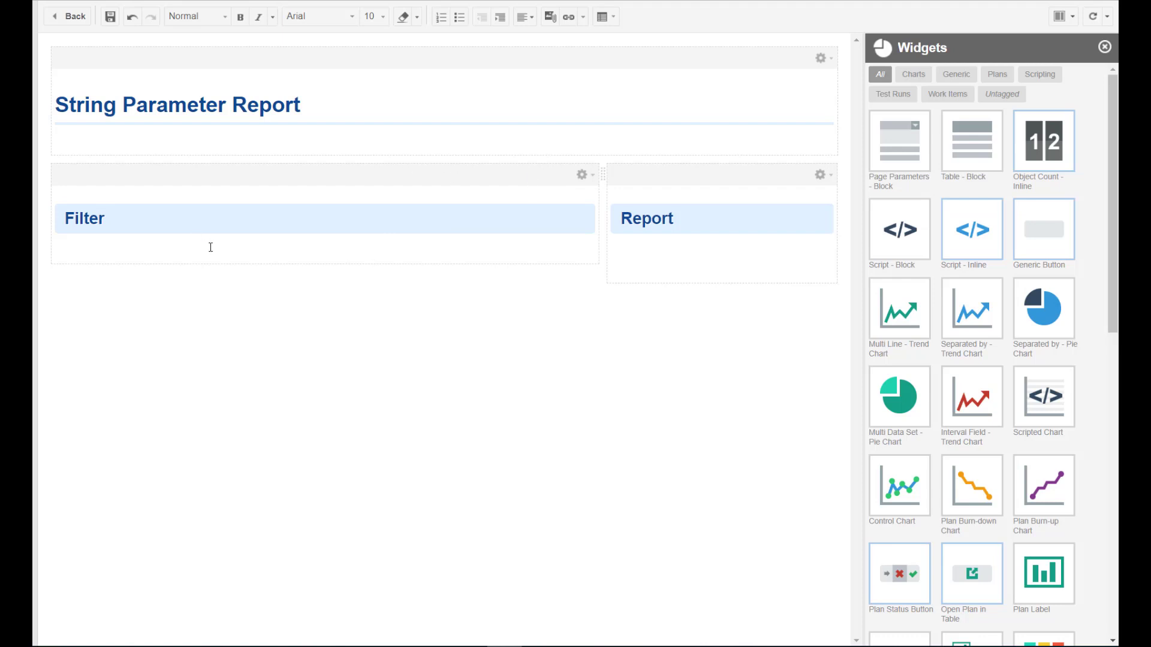
pyautogui.click(897, 146)
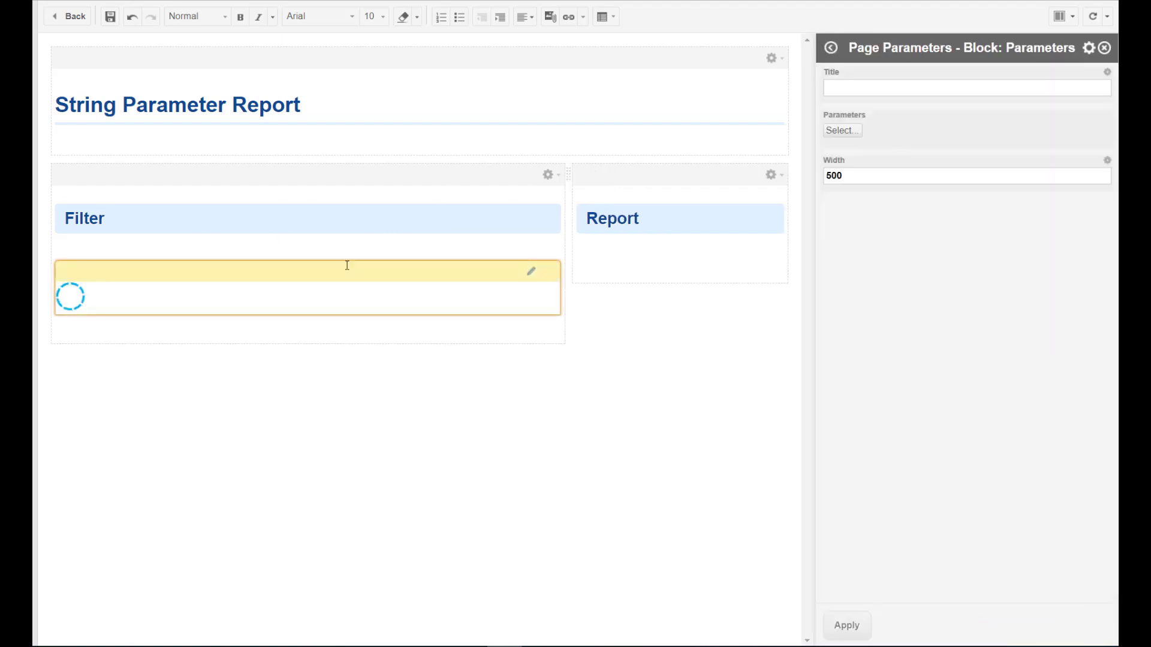
pyautogui.click(850, 135)
pyautogui.doubleClick(453, 285)
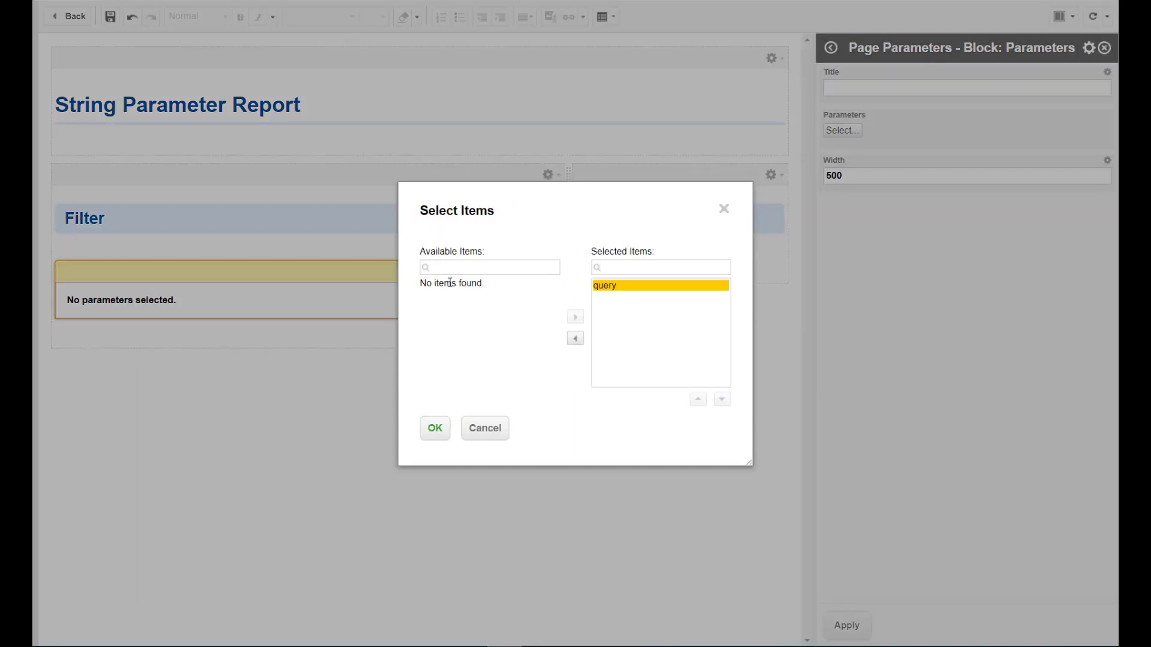
pyautogui.click(437, 430)
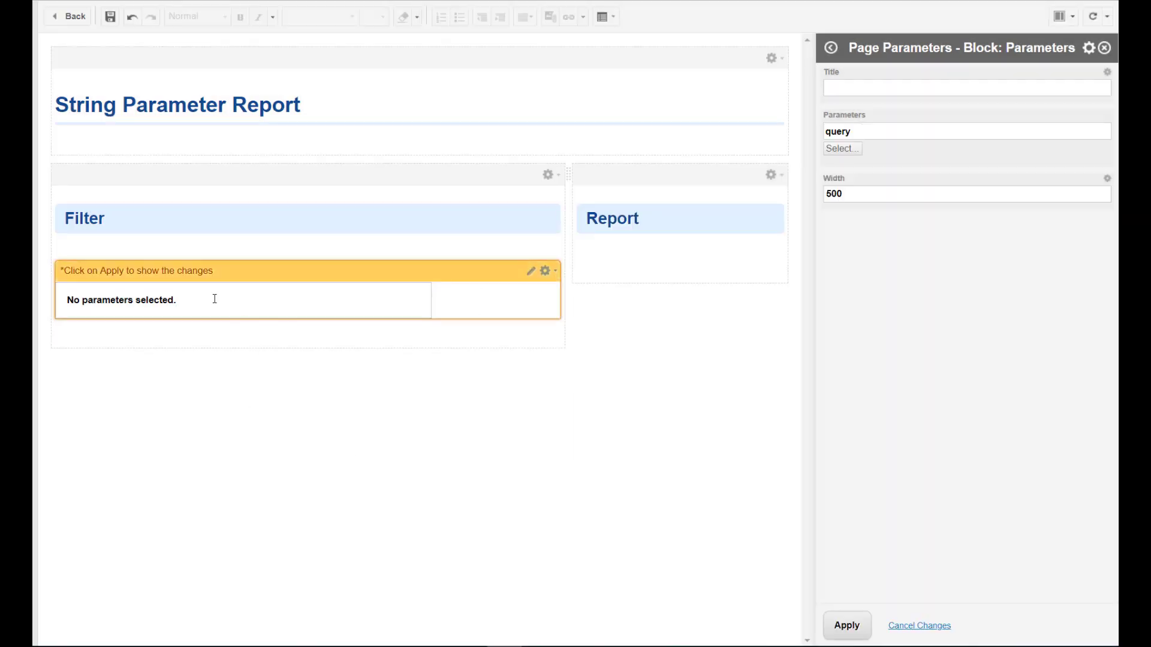
pyautogui.click(152, 236)
pyautogui.press('Delete')
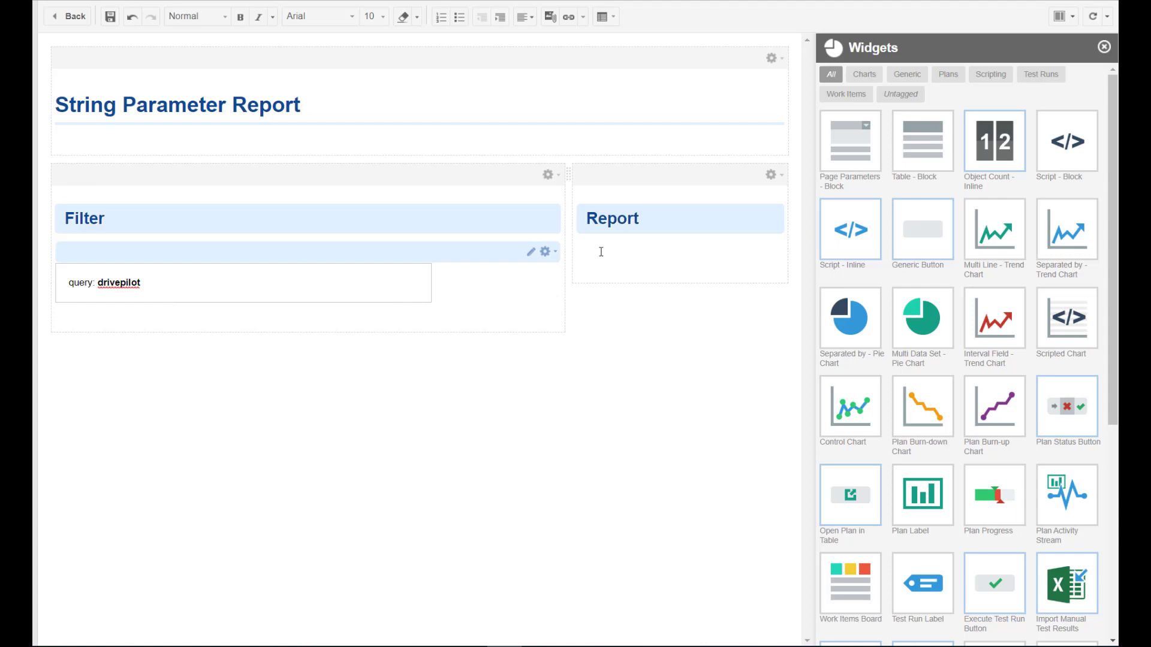
# Step: Add a work item table under Filter and a multi-line trend chart in the Report section
pyautogui.click(922, 144)
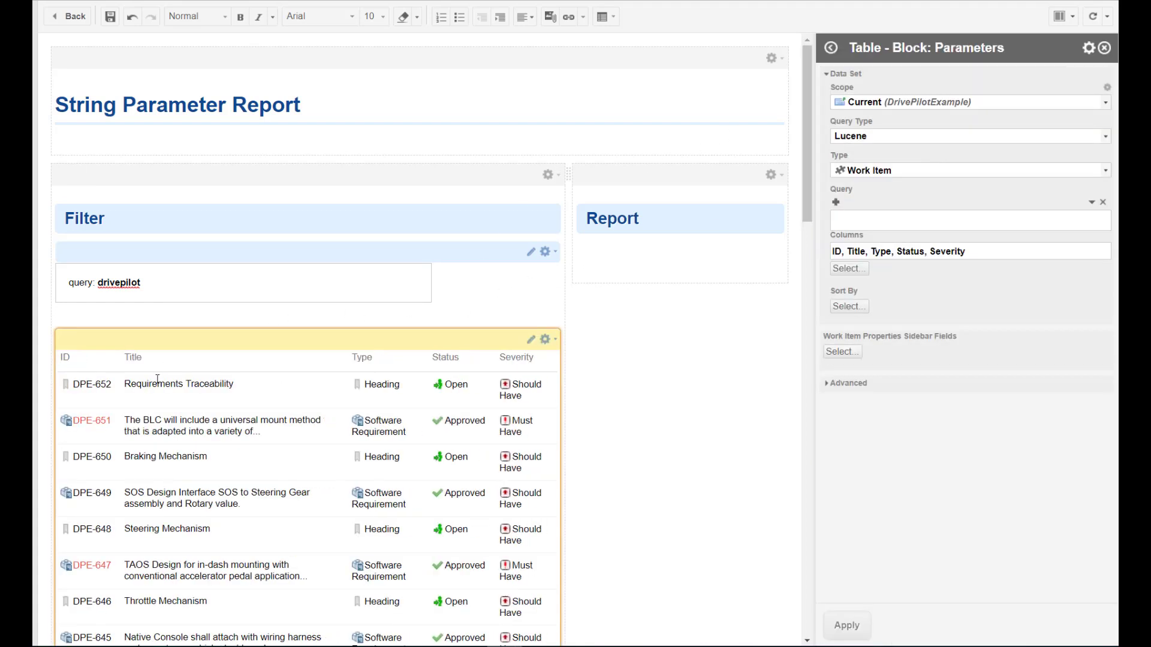
pyautogui.click(617, 249)
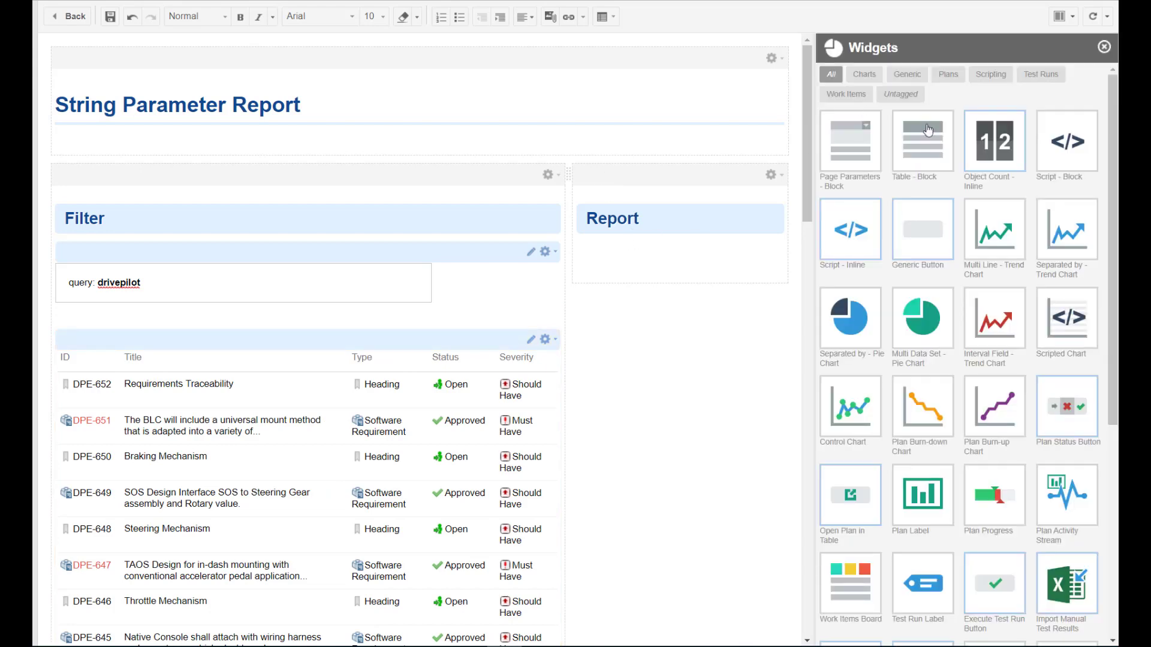
pyautogui.moveTo(1003, 151)
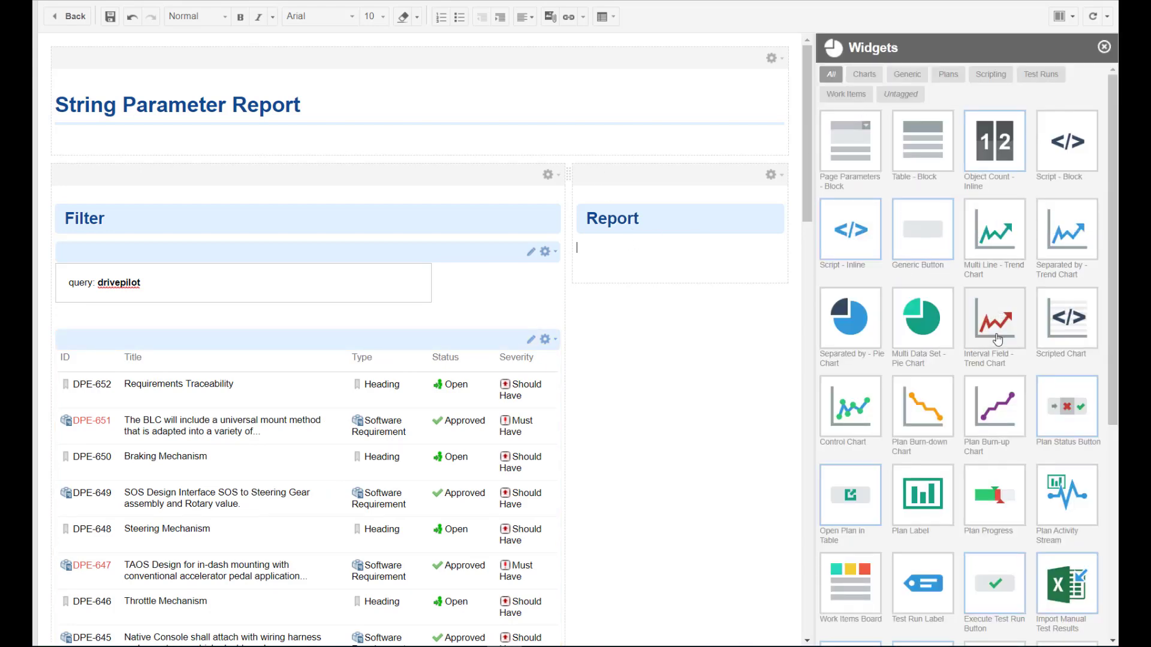
pyautogui.moveTo(1061, 256)
pyautogui.moveTo(984, 236)
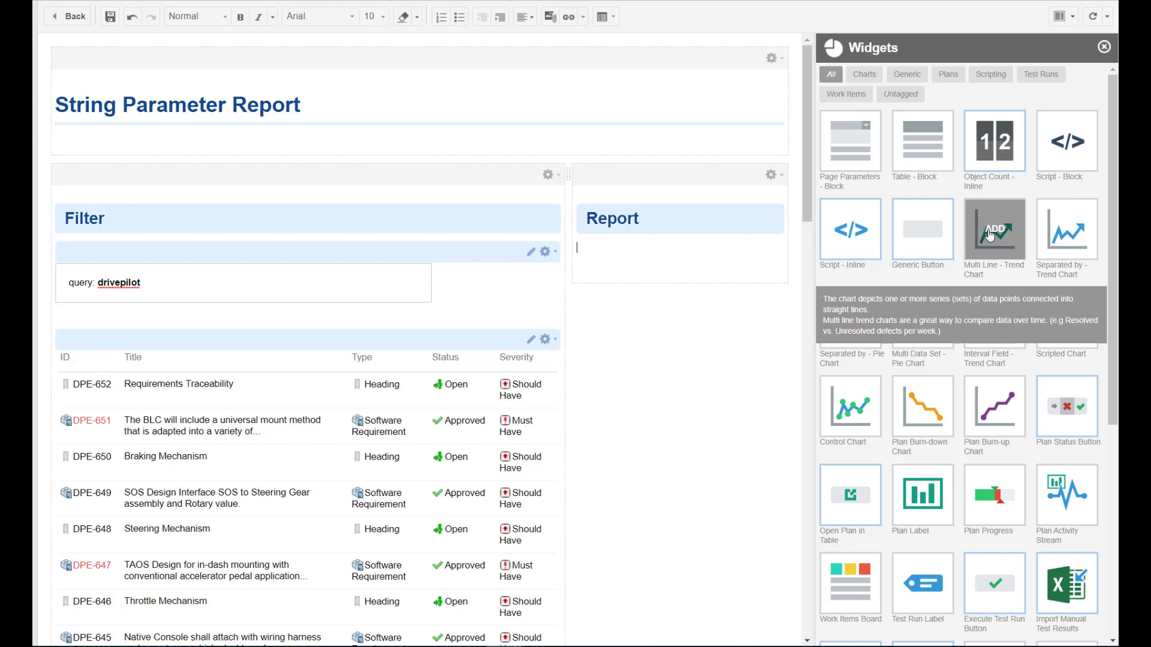
pyautogui.click(984, 236)
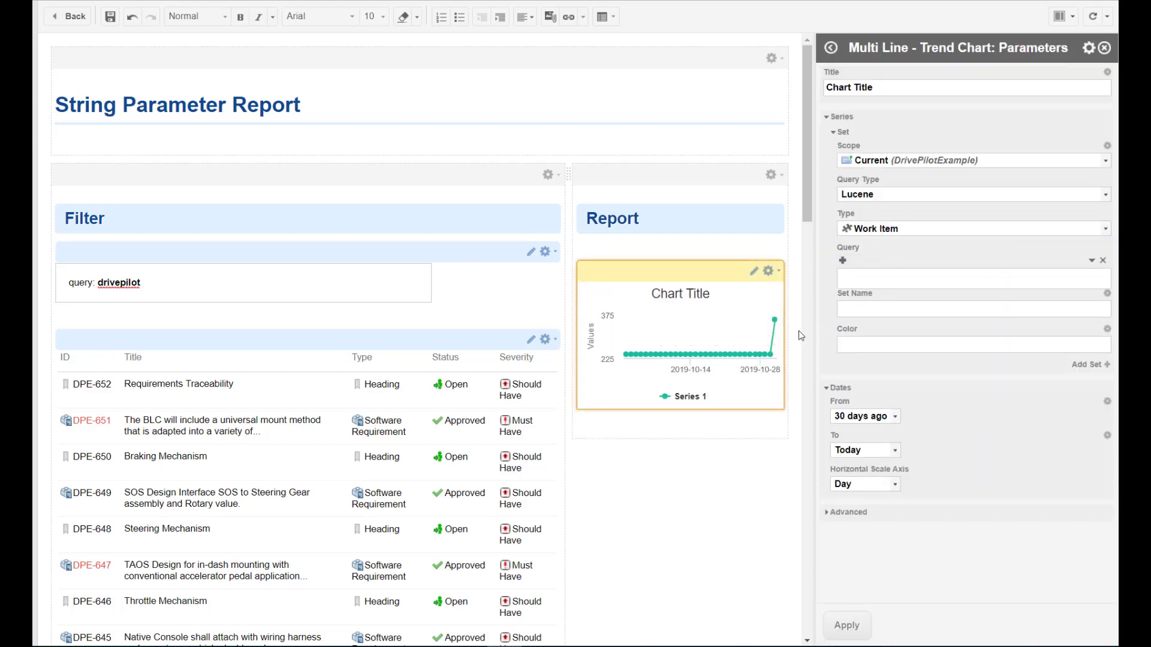
pyautogui.click(641, 430)
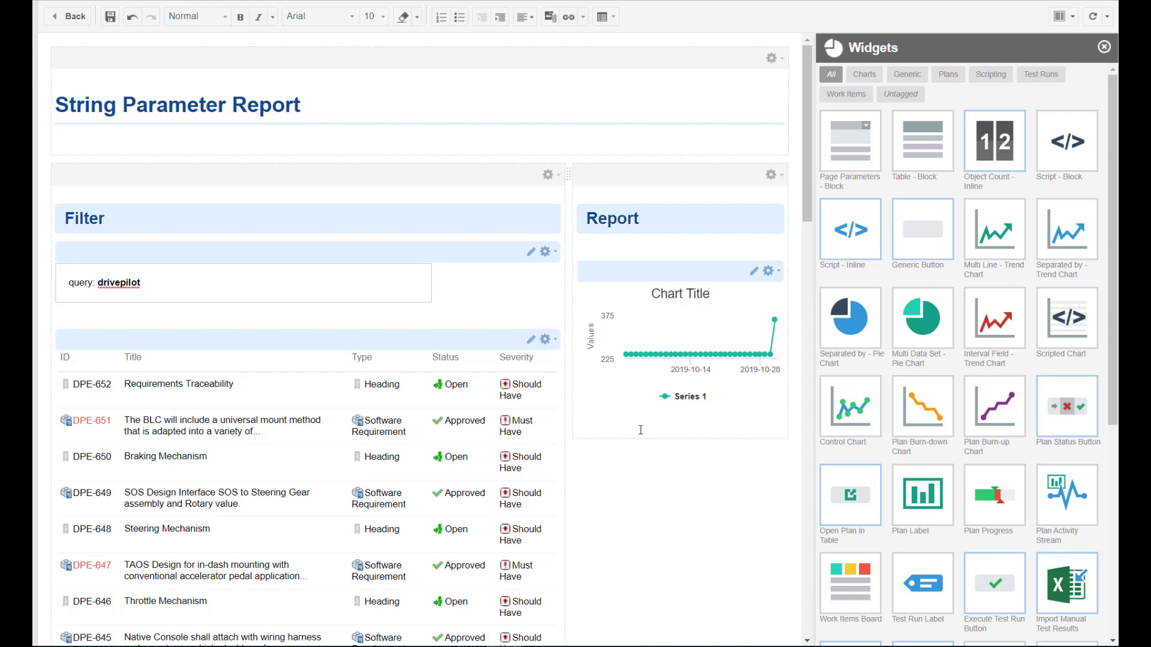
# Step: Add a Separated by pie chart split by Status, then save the page
pyautogui.click(861, 334)
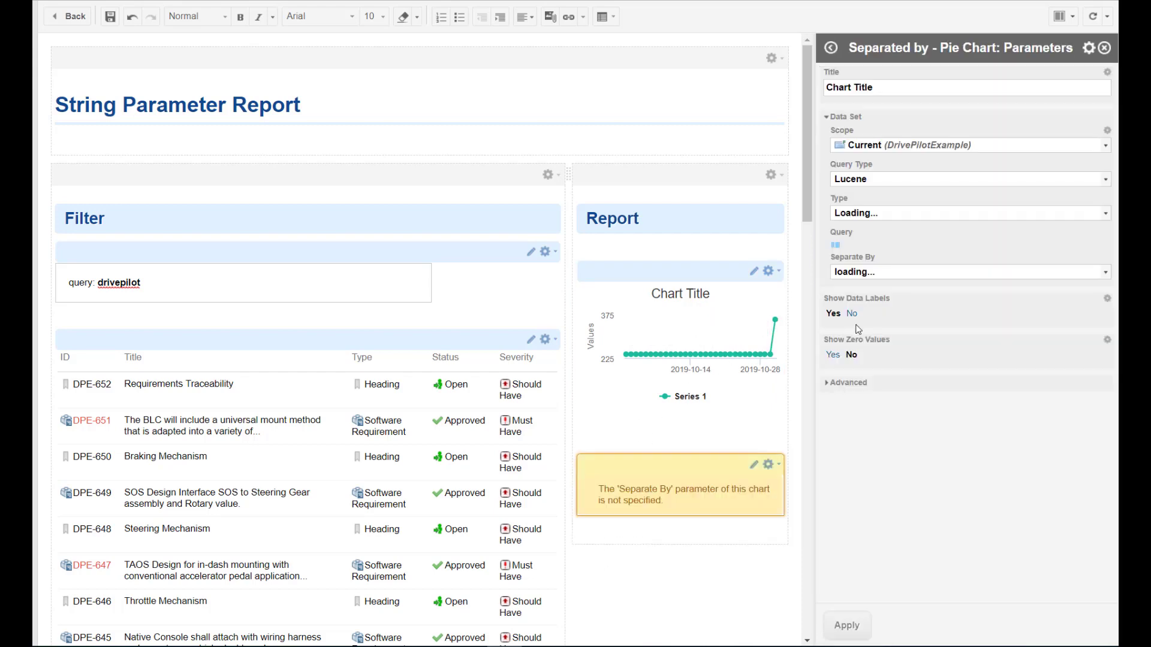
pyautogui.click(875, 294)
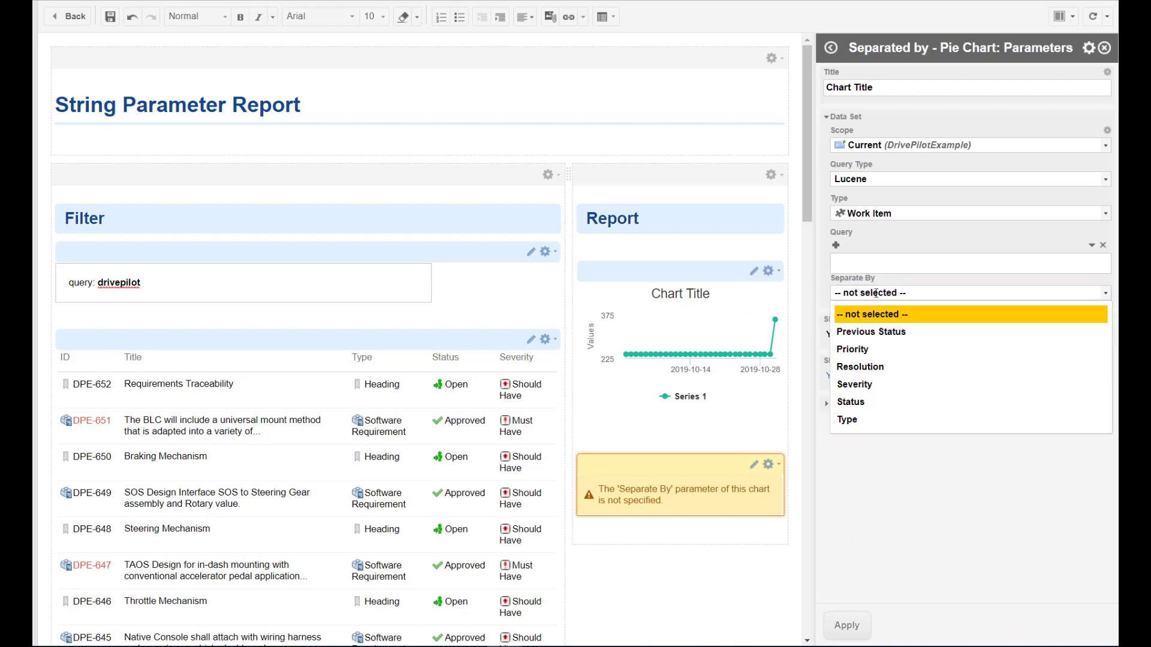
pyautogui.click(869, 398)
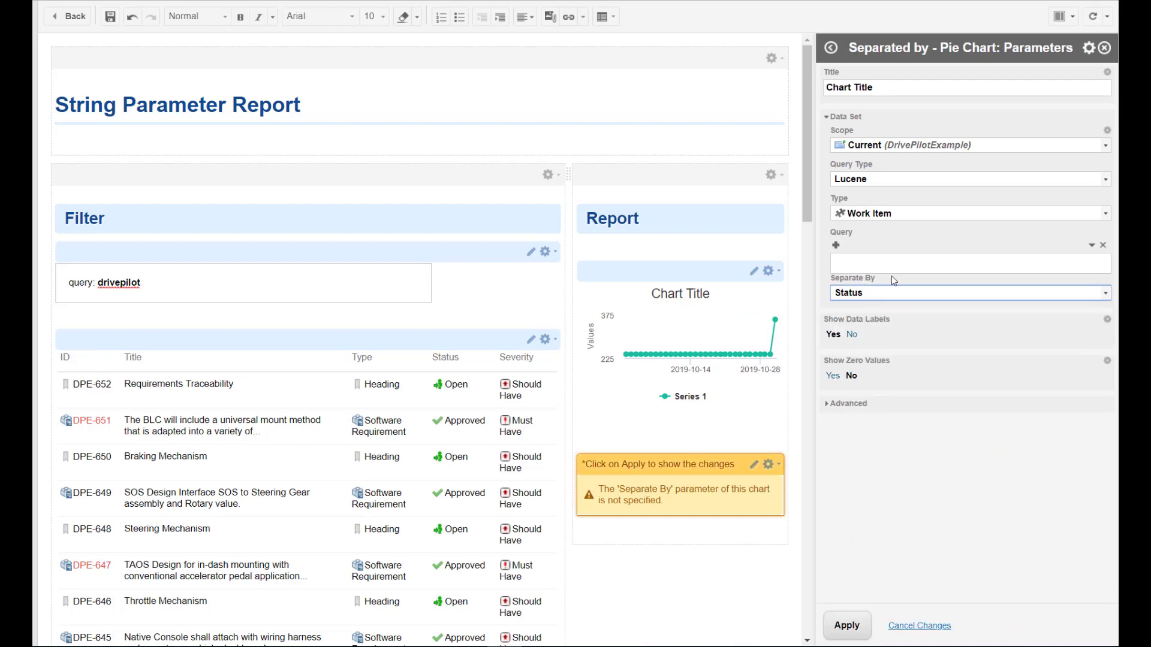
pyautogui.click(854, 625)
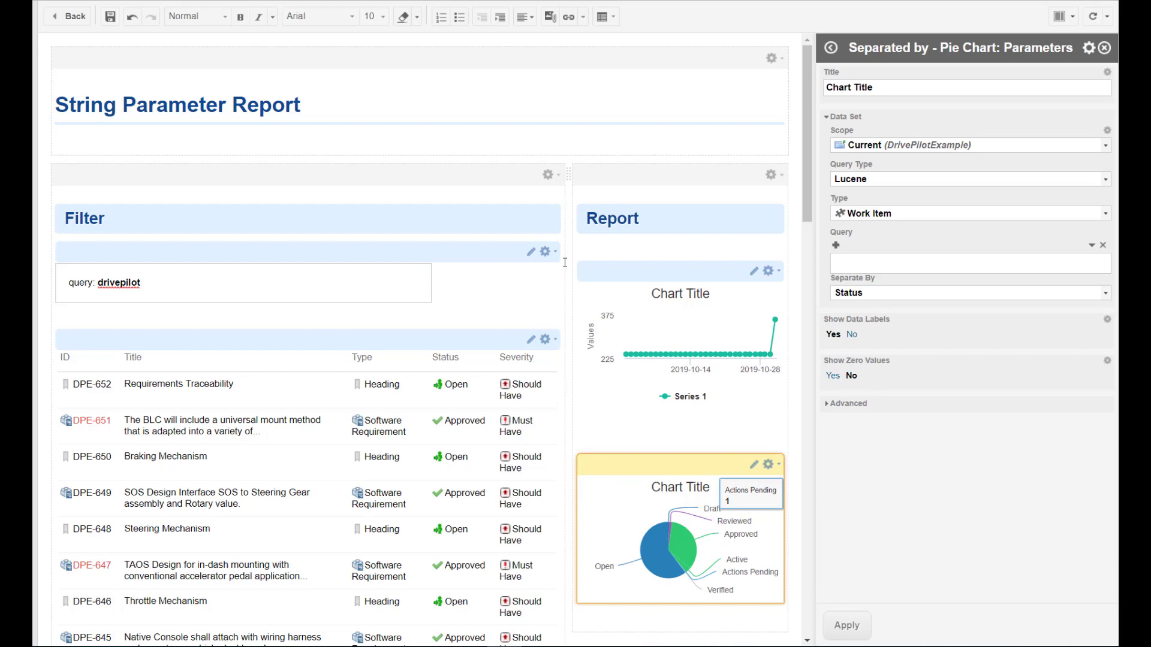
pyautogui.click(111, 17)
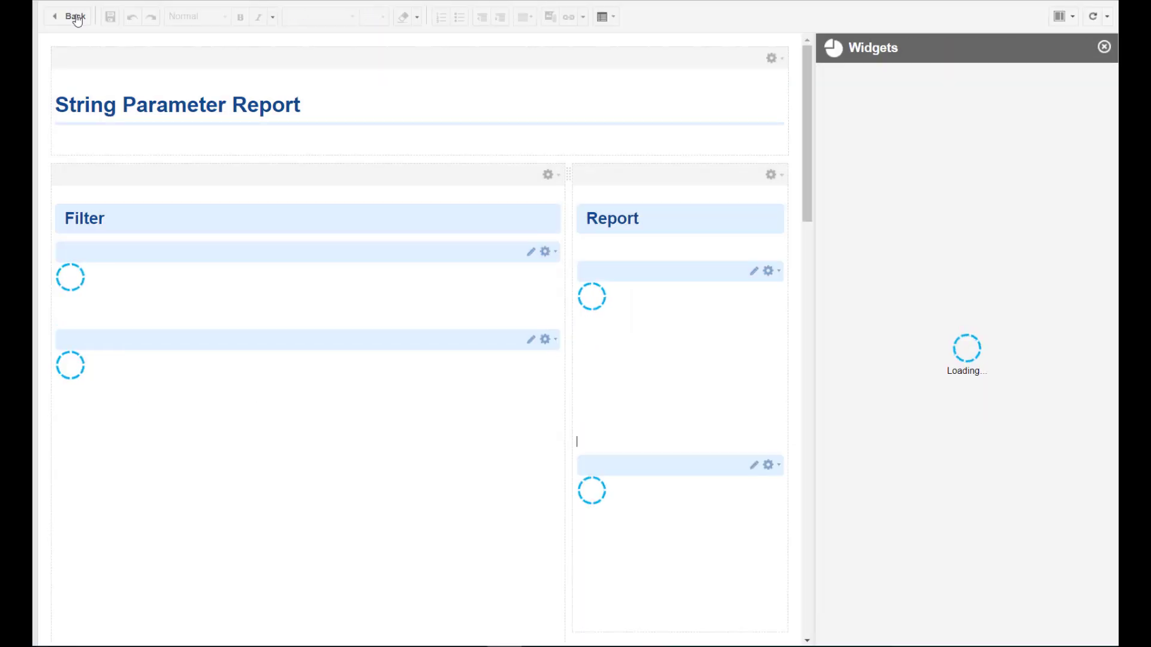
# Step: Leave edit mode and apply the query 'drivepilot And type:systemrequirement' to the report
pyautogui.click(75, 17)
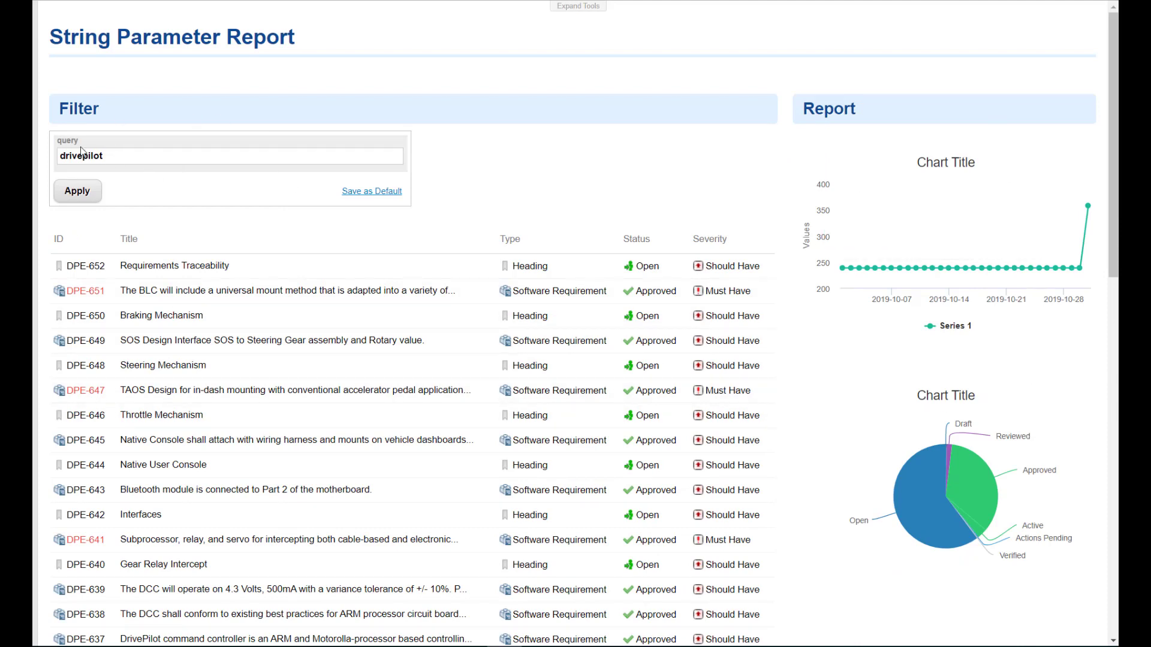
pyautogui.click(126, 156)
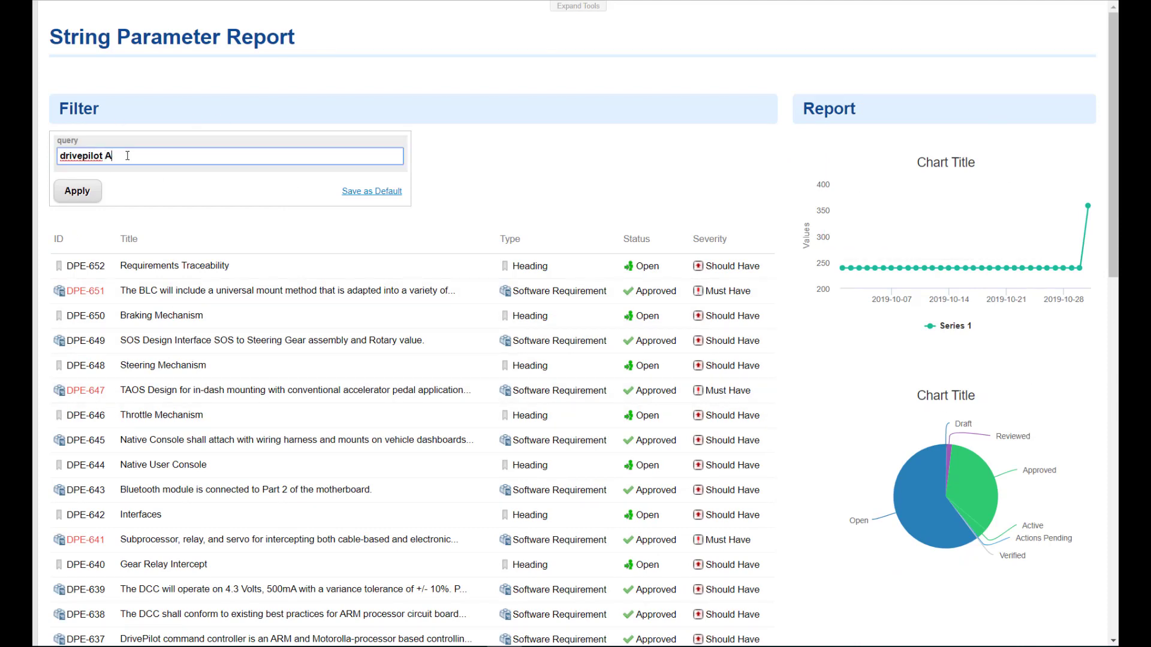
pyautogui.write('And type:systemrequirement')
pyautogui.click(77, 190)
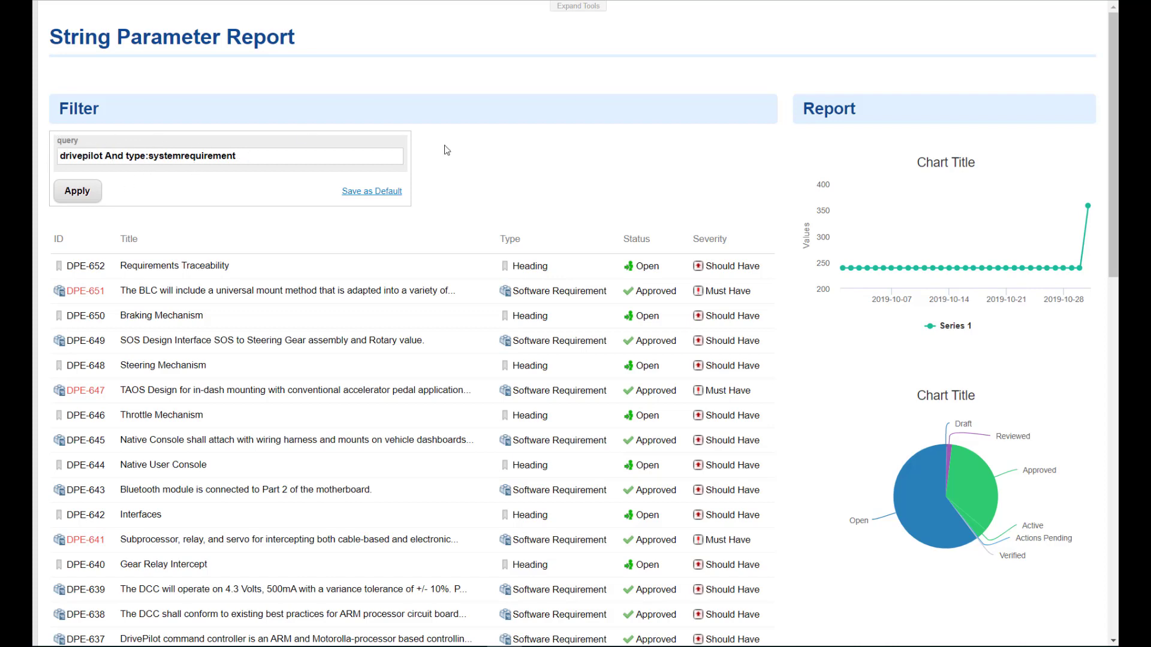
# Step: Set the work item table's query to Lucene + Velocity '$pageParameters.query.value()' and select the expression
pyautogui.click(582, 6)
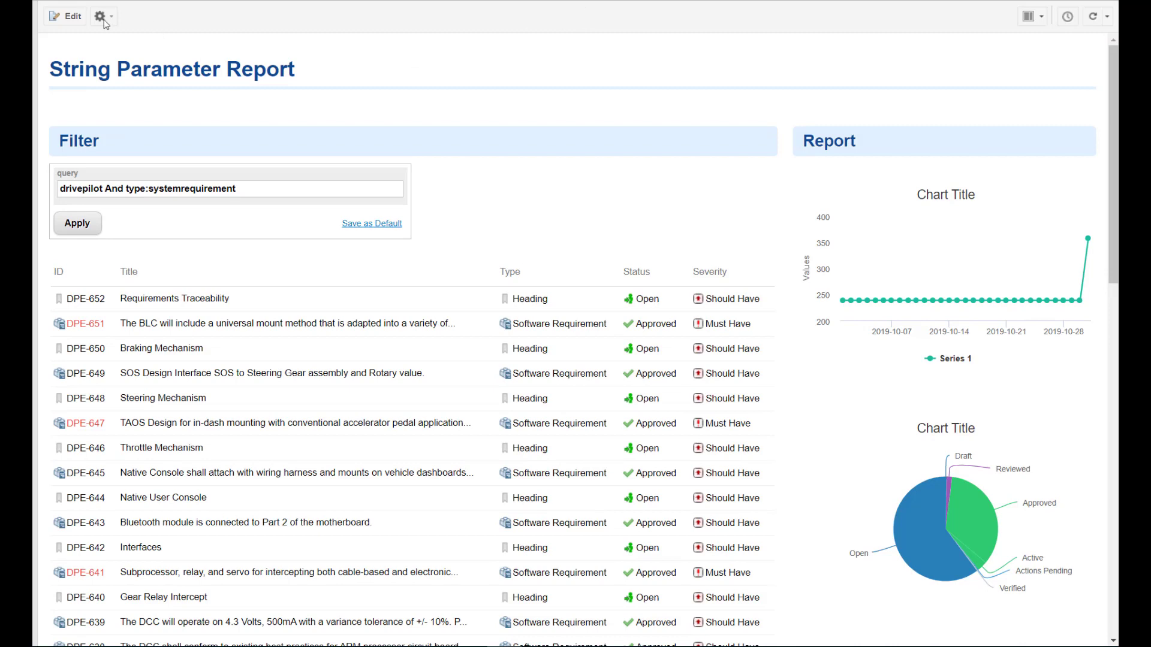
pyautogui.click(73, 18)
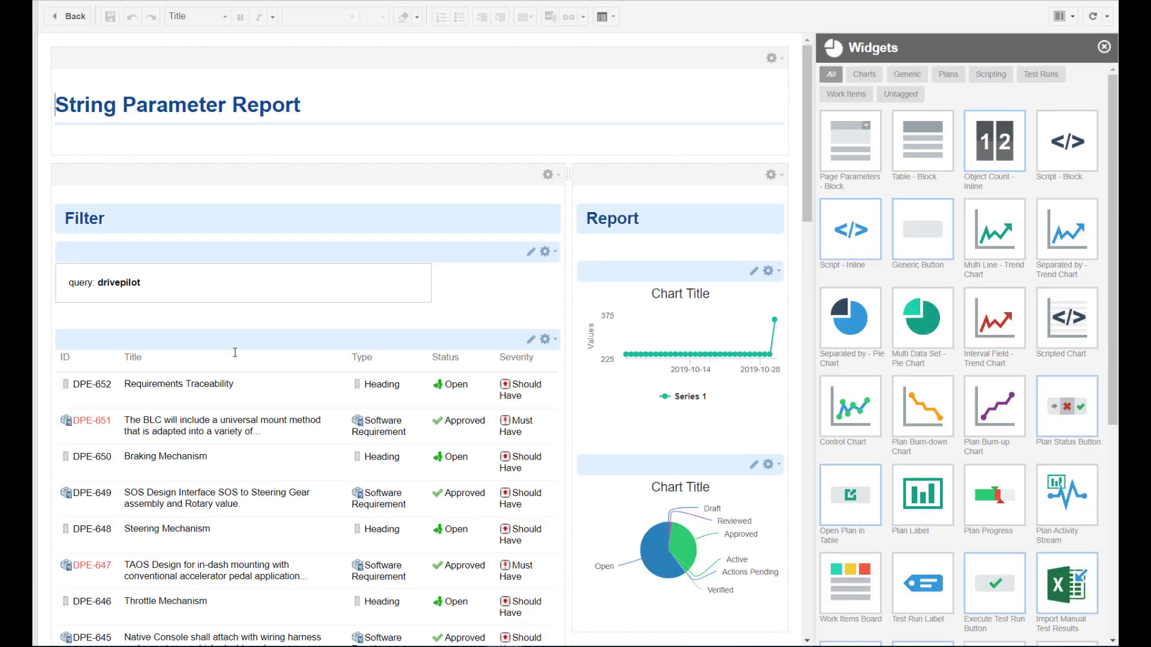
pyautogui.click(234, 340)
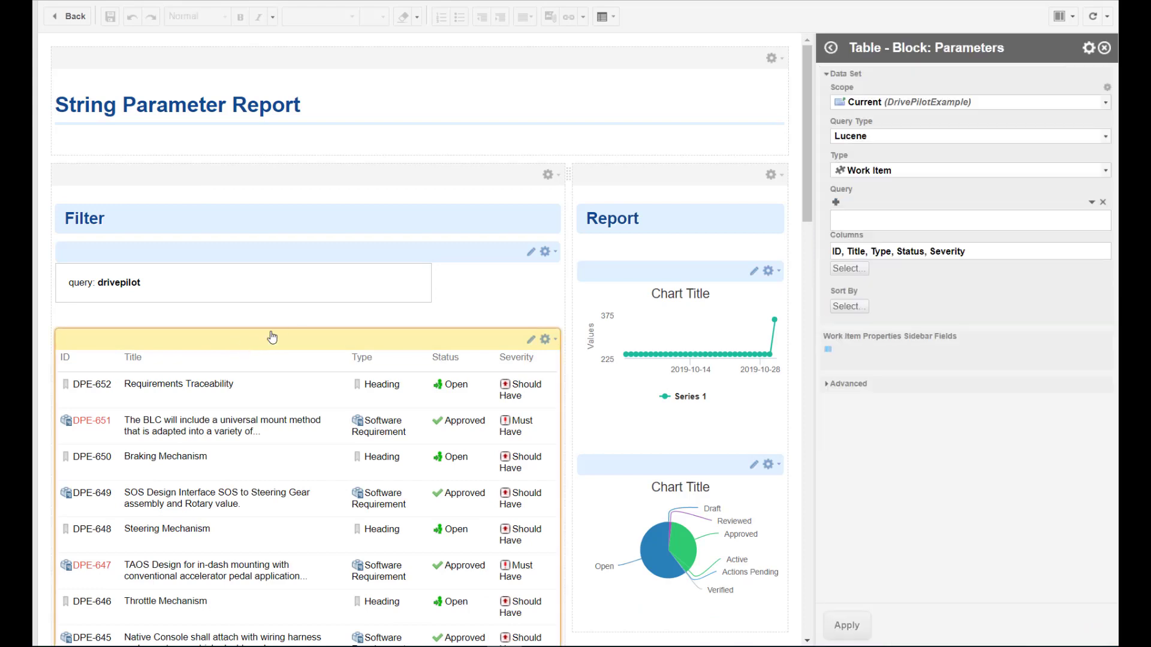
pyautogui.click(878, 138)
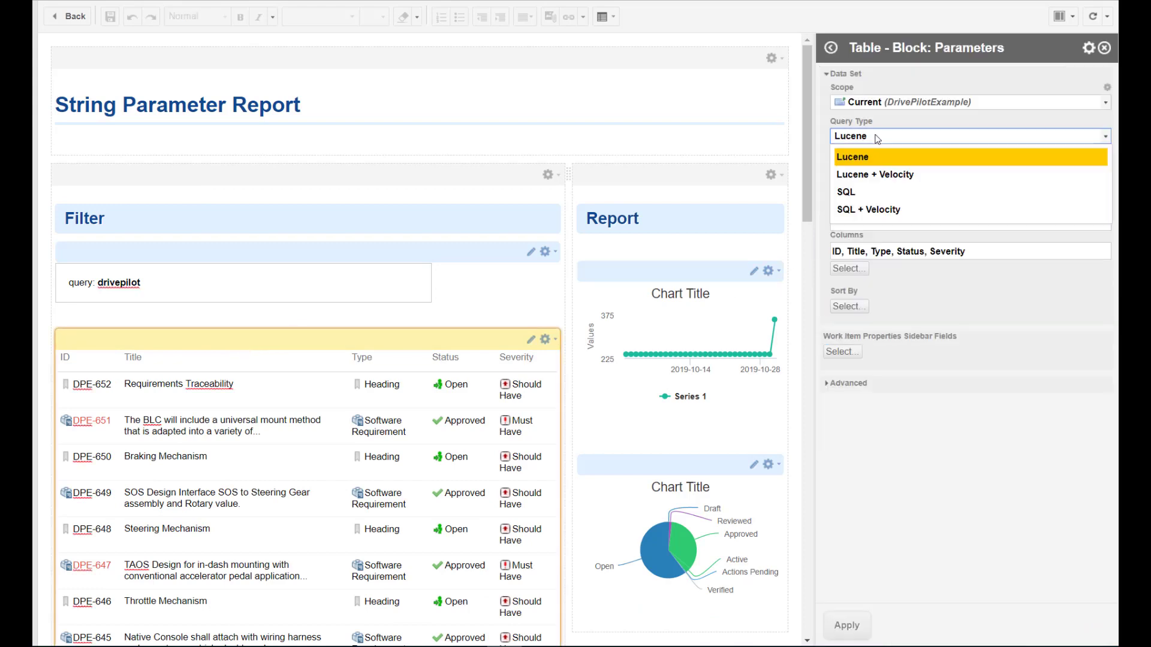
pyautogui.click(894, 180)
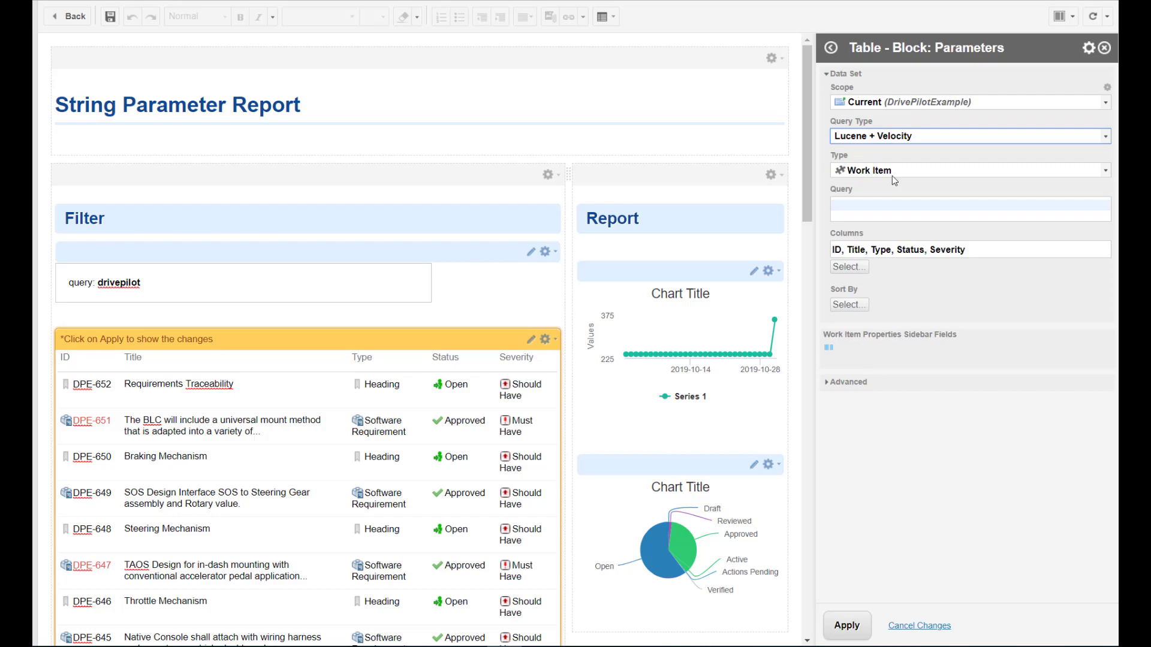
pyautogui.click(836, 202)
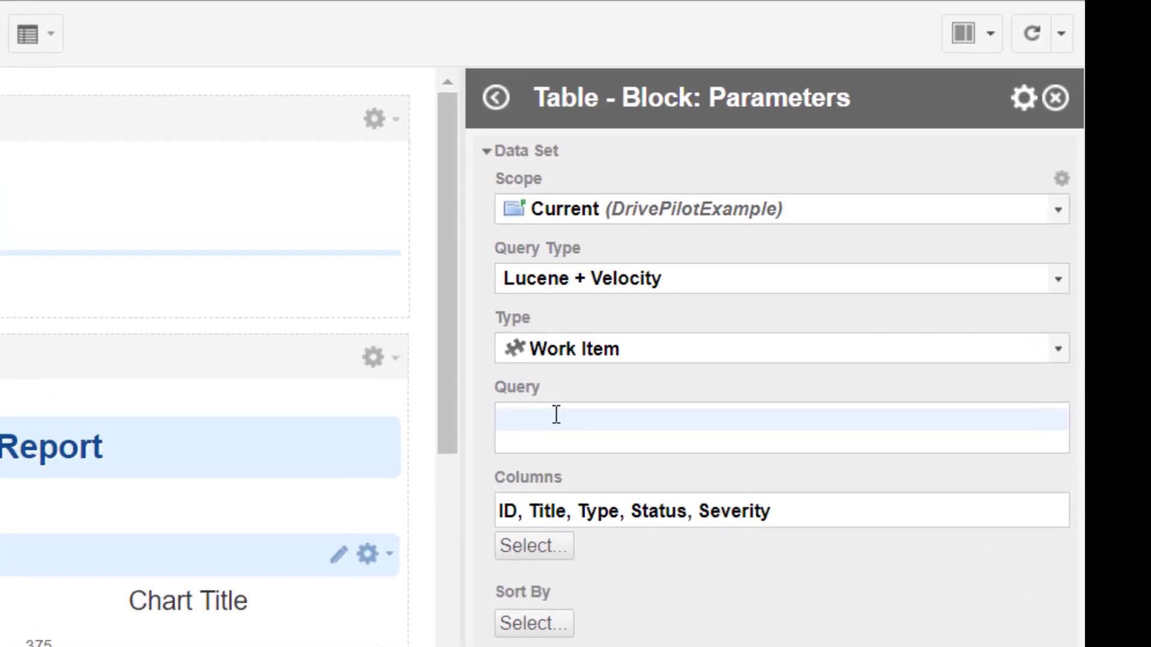
pyautogui.write('$pageParam')
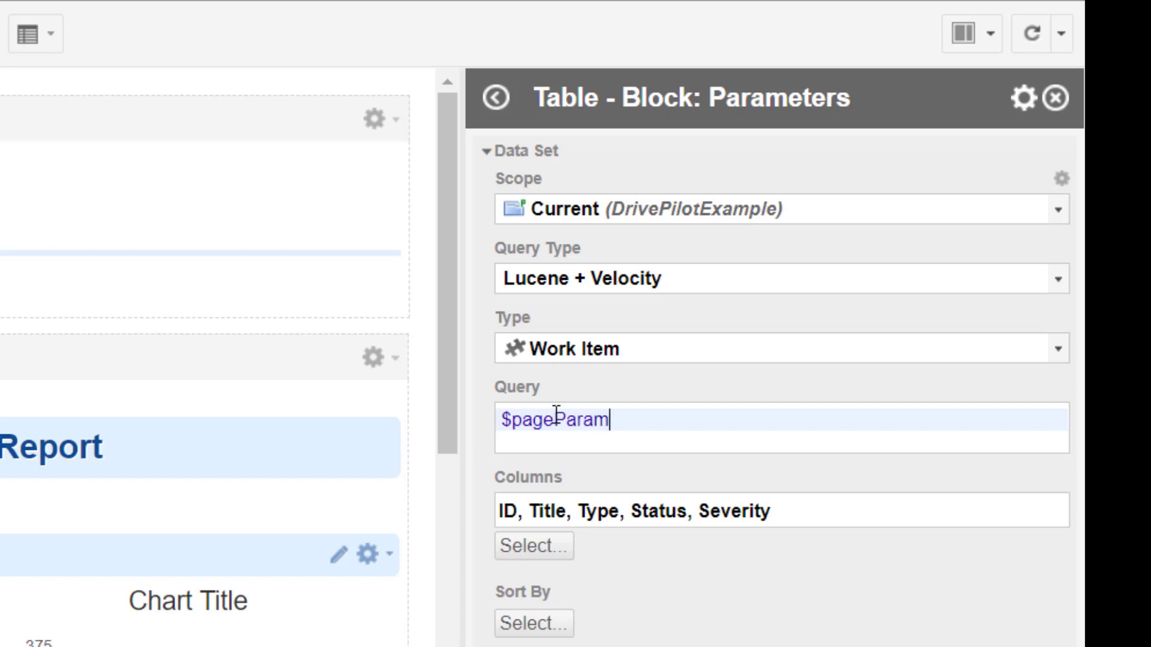
pyautogui.write('eters.query')
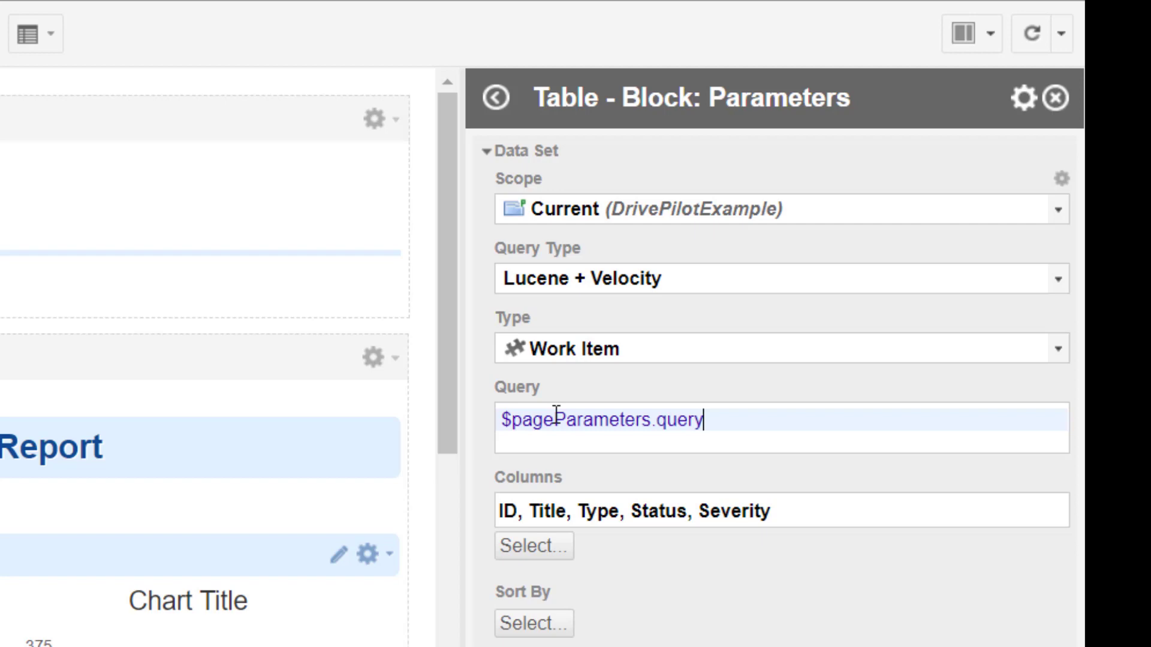
pyautogui.write('.value()')
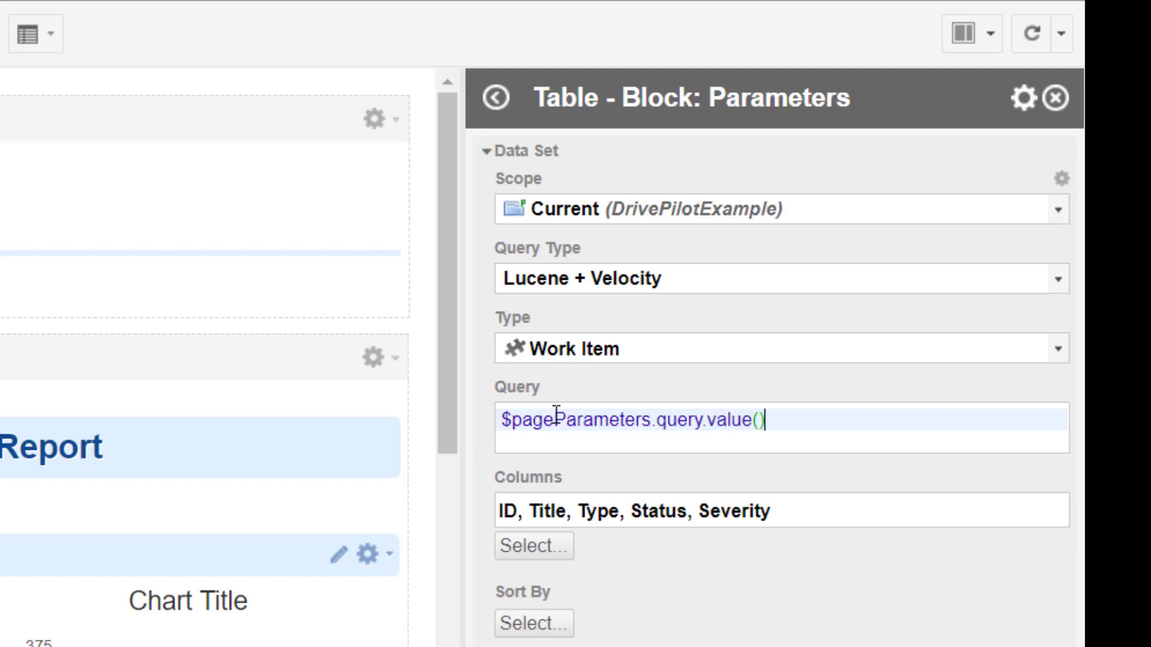
pyautogui.hotkey('ctrl', 'a')
pyautogui.hotkey('ctrl', 'c')
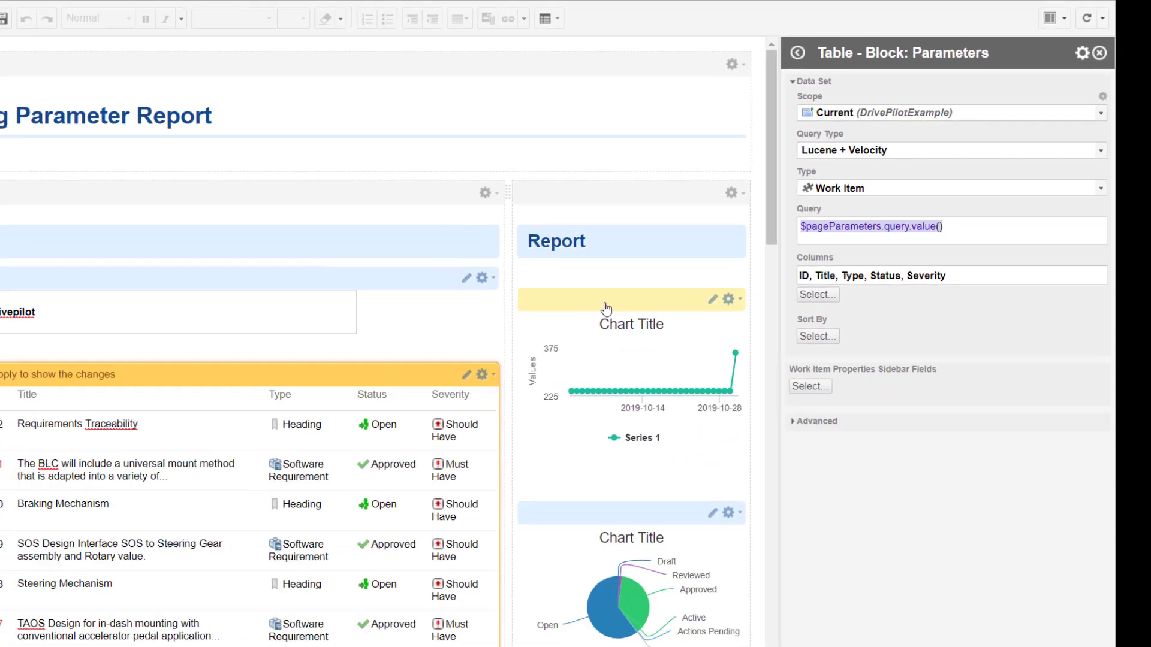
# Step: Give the trend chart the Lucene + Velocity query $pageParameters.query.value()
pyautogui.click(203, 535)
pyautogui.click(885, 193)
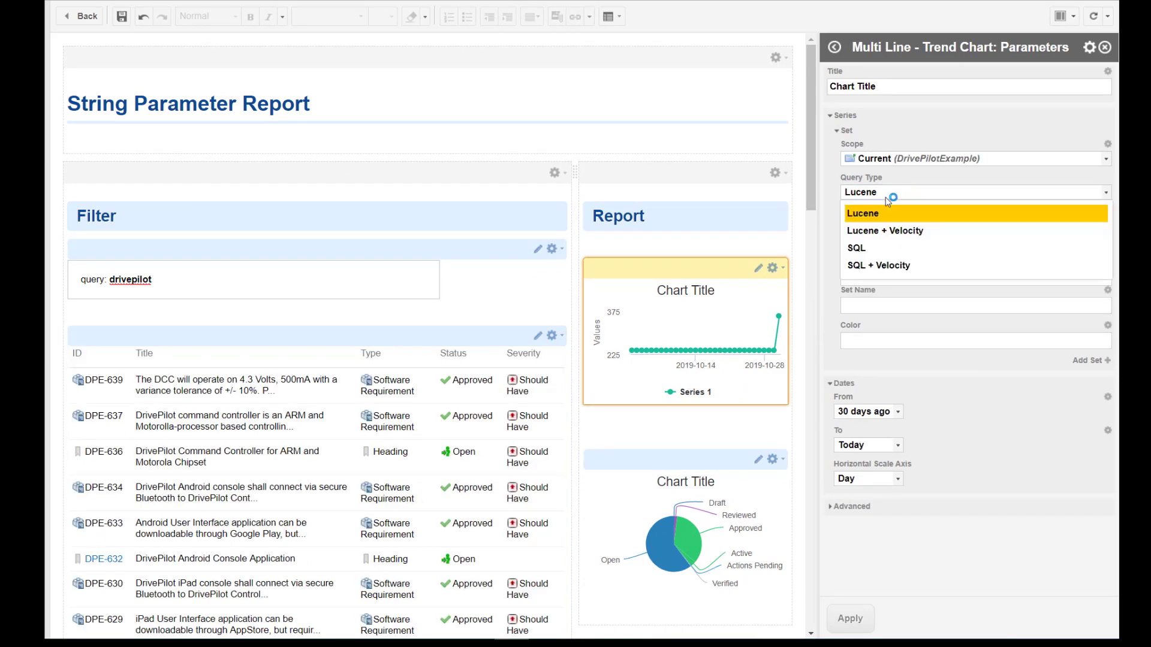
pyautogui.click(892, 223)
pyautogui.click(878, 257)
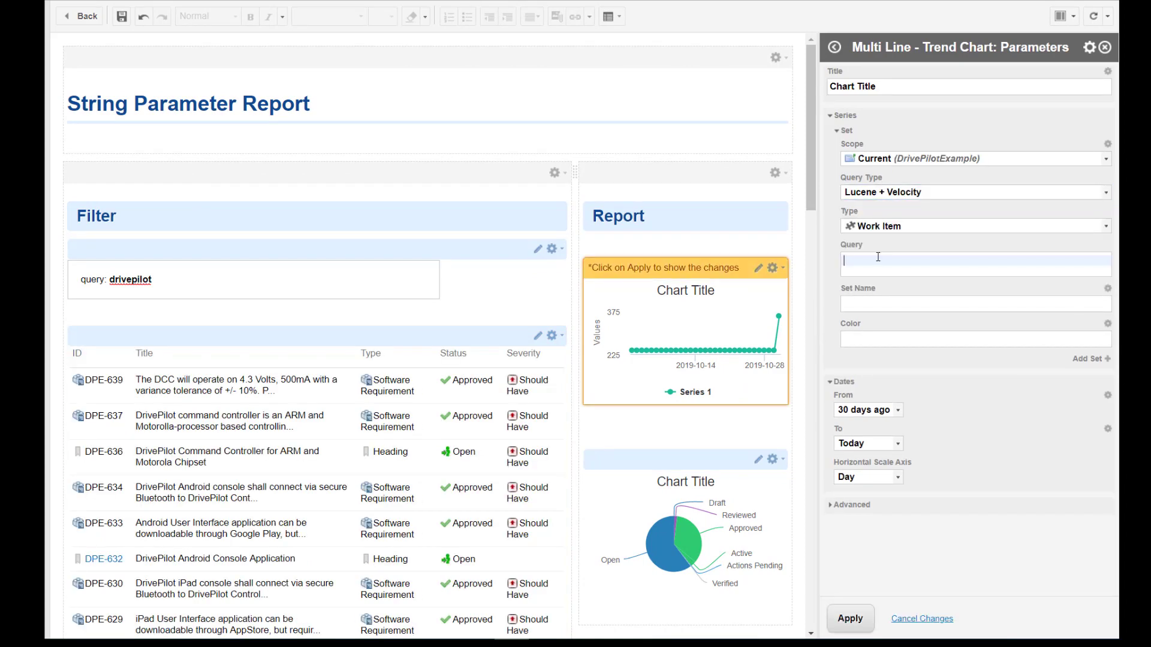
pyautogui.hotkey('ctrl', 'v')
# Step: Give the pie chart the same Lucene + Velocity query, apply it, and save the page
pyautogui.click(699, 463)
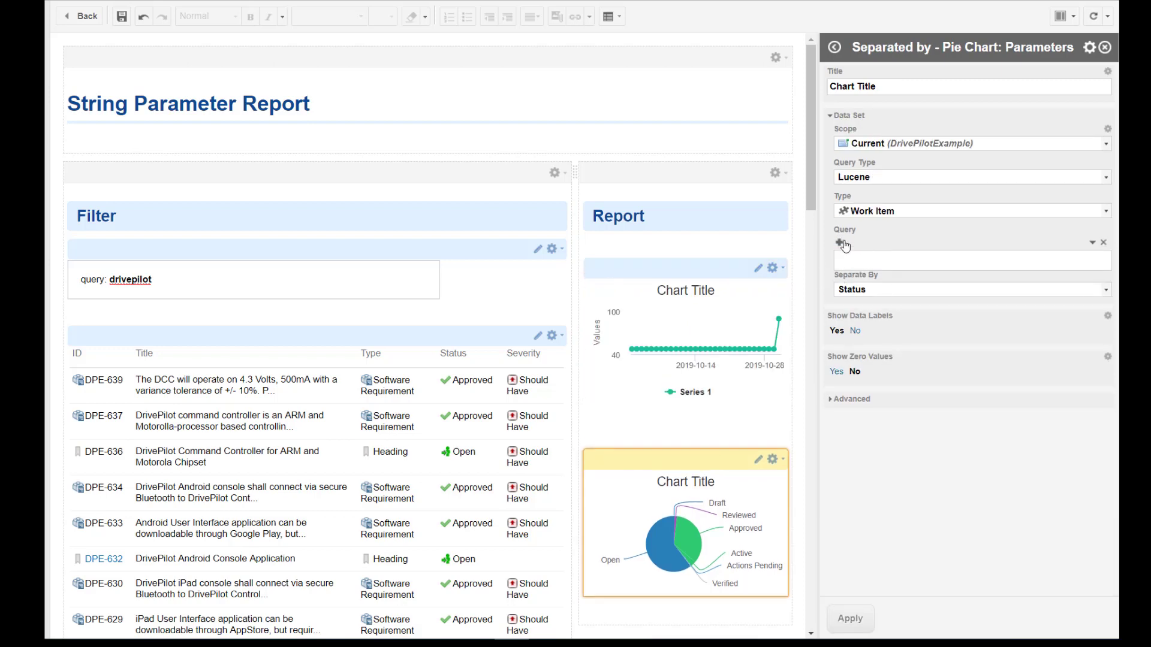
pyautogui.click(866, 178)
pyautogui.click(863, 220)
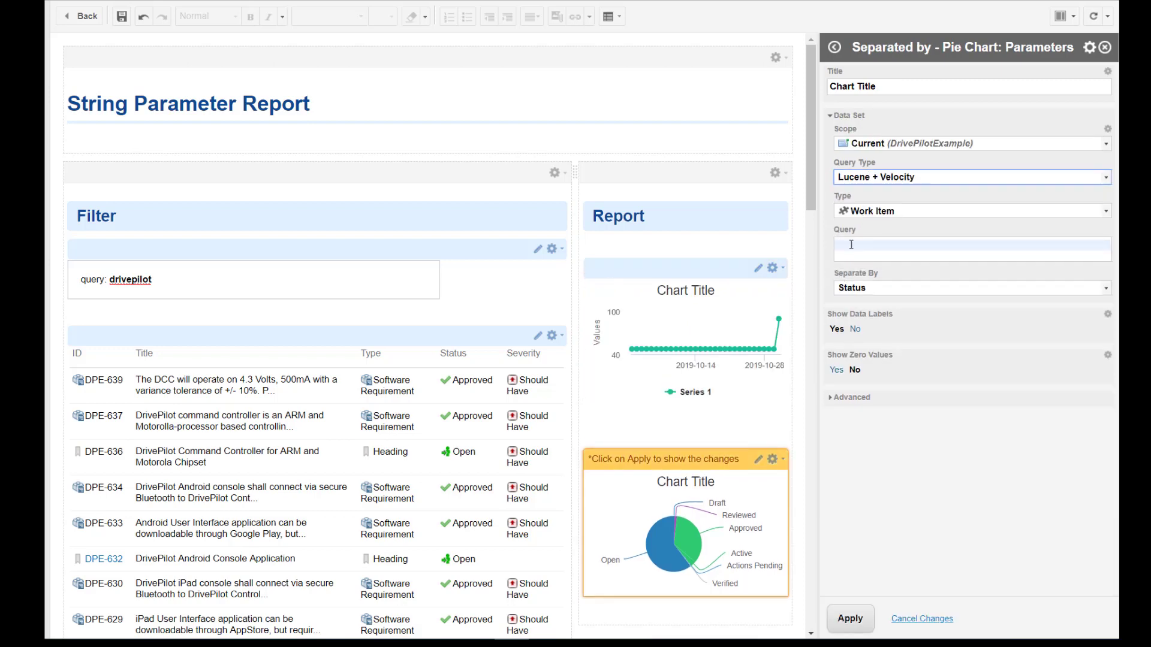
pyautogui.click(848, 243)
pyautogui.write('$pageParameters.query.value()')
pyautogui.click(851, 618)
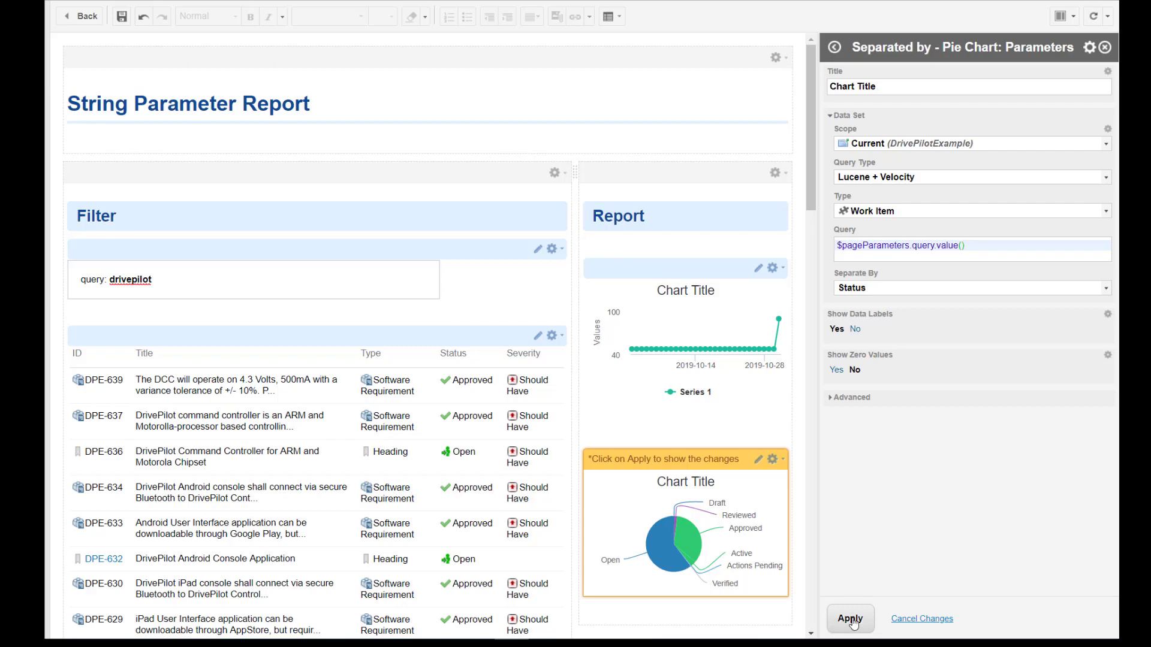
pyautogui.click(122, 15)
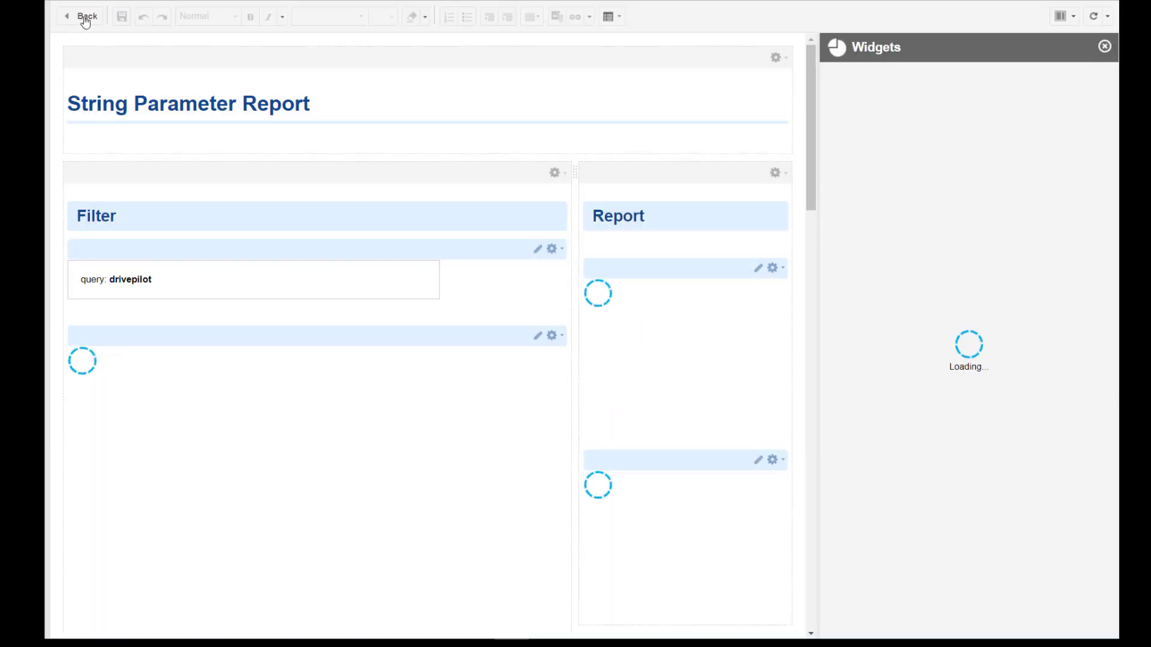
# Step: Return to view mode and apply 'drivepilot AND type:systemrequirement' to filter table and charts
pyautogui.click(86, 16)
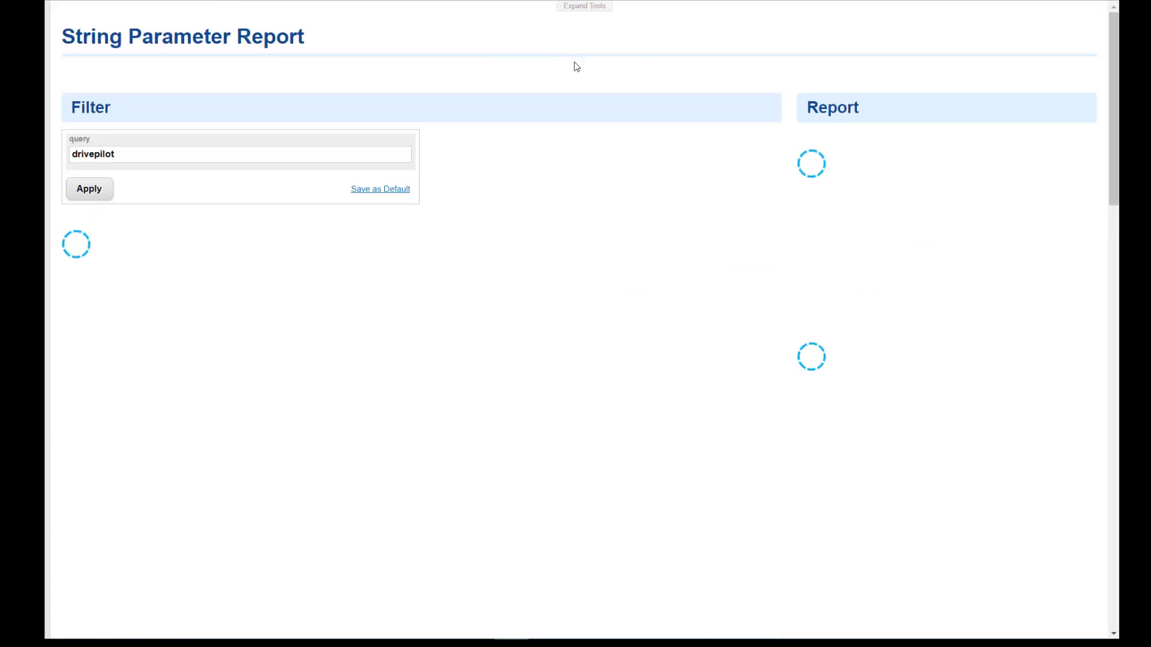
pyautogui.click(181, 156)
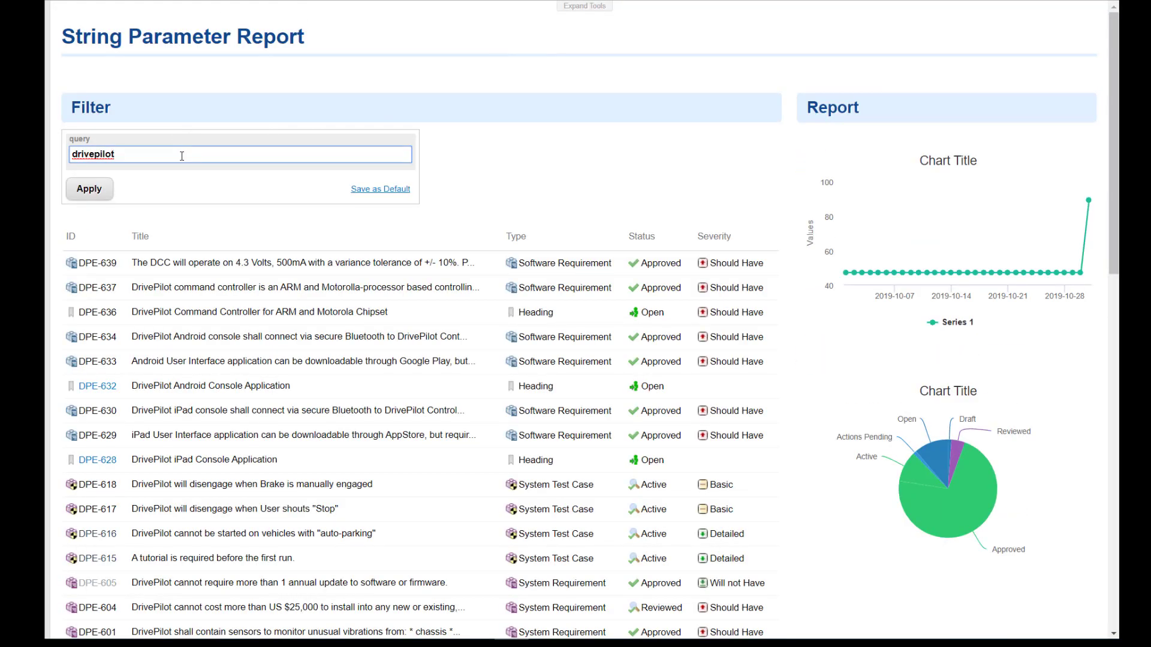
pyautogui.write('AND type:systemrequirement')
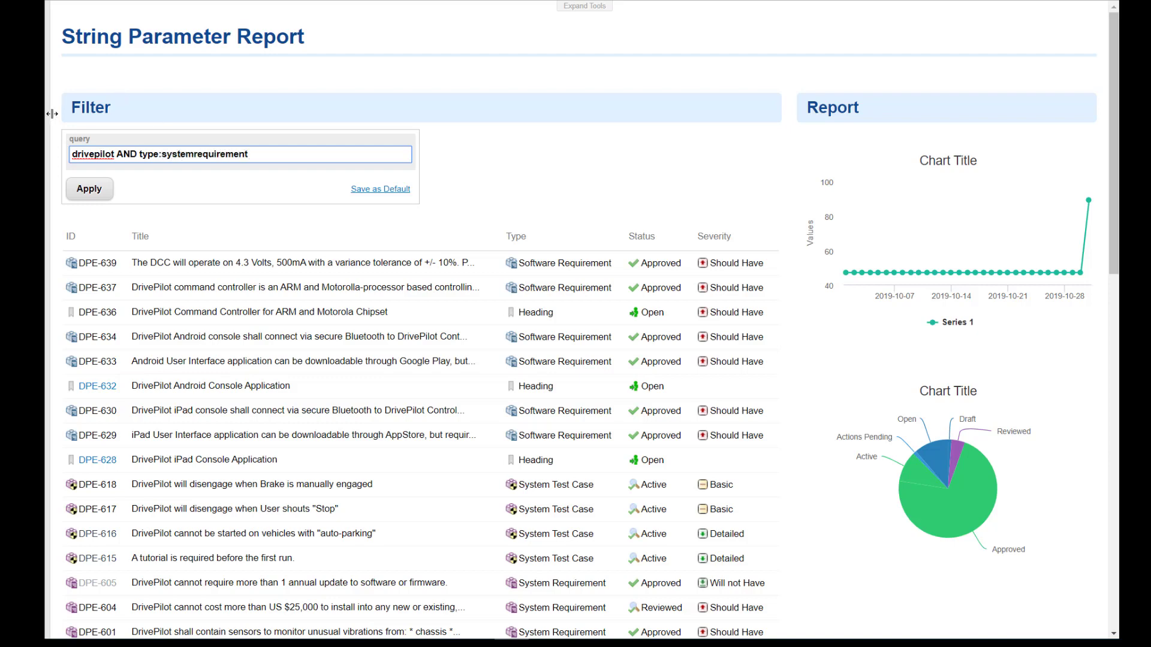
pyautogui.click(90, 191)
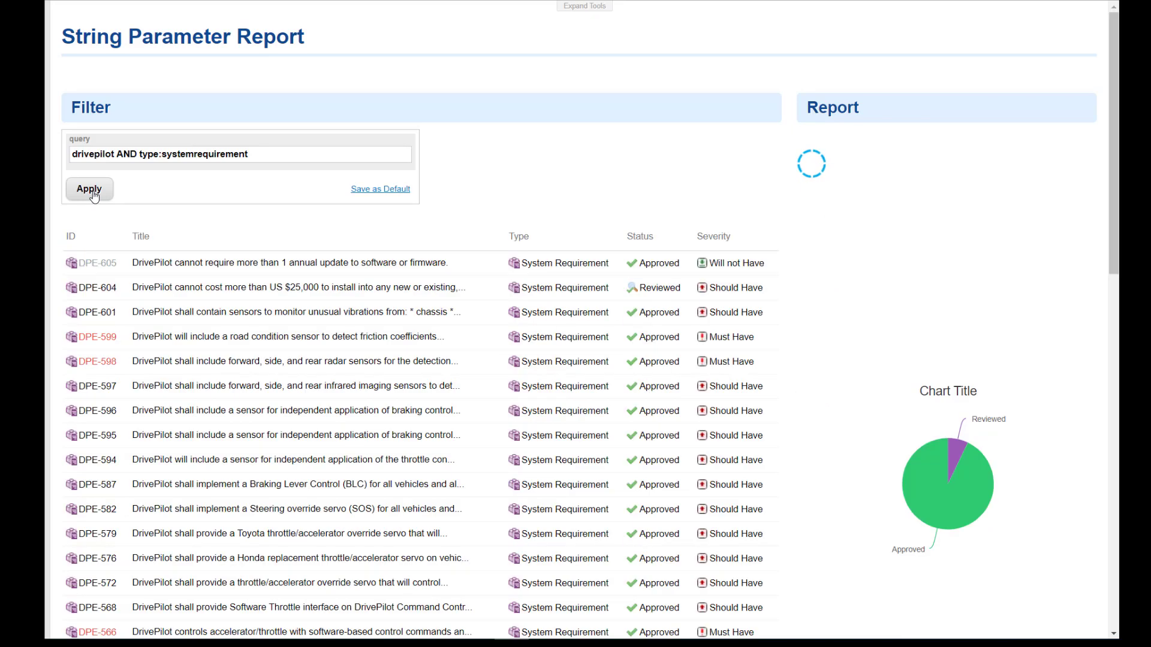